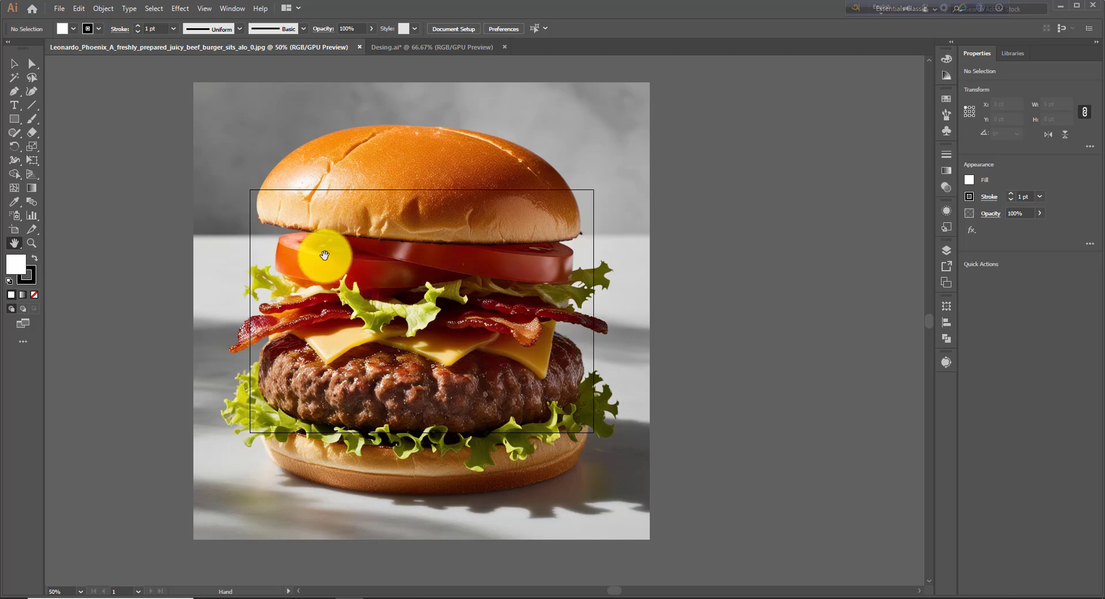
Pan the burger image around the canvas at 50% zoom, horizontally and vertically
left_click_drag(355, 262, 634, 278)
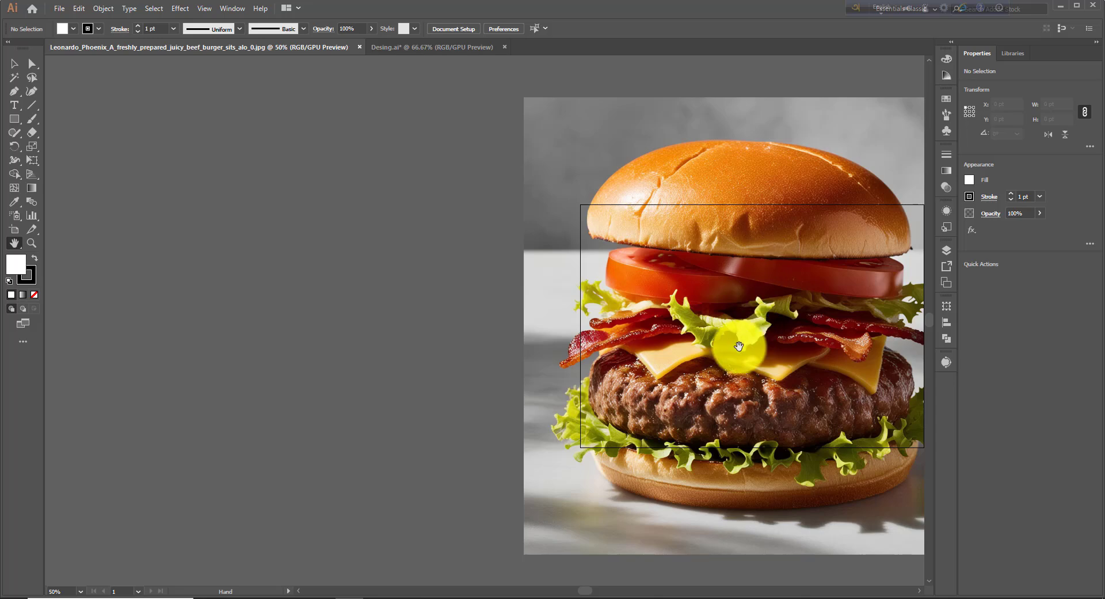
left_click_drag(740, 402, 357, 519)
left_click_drag(439, 464, 506, 406)
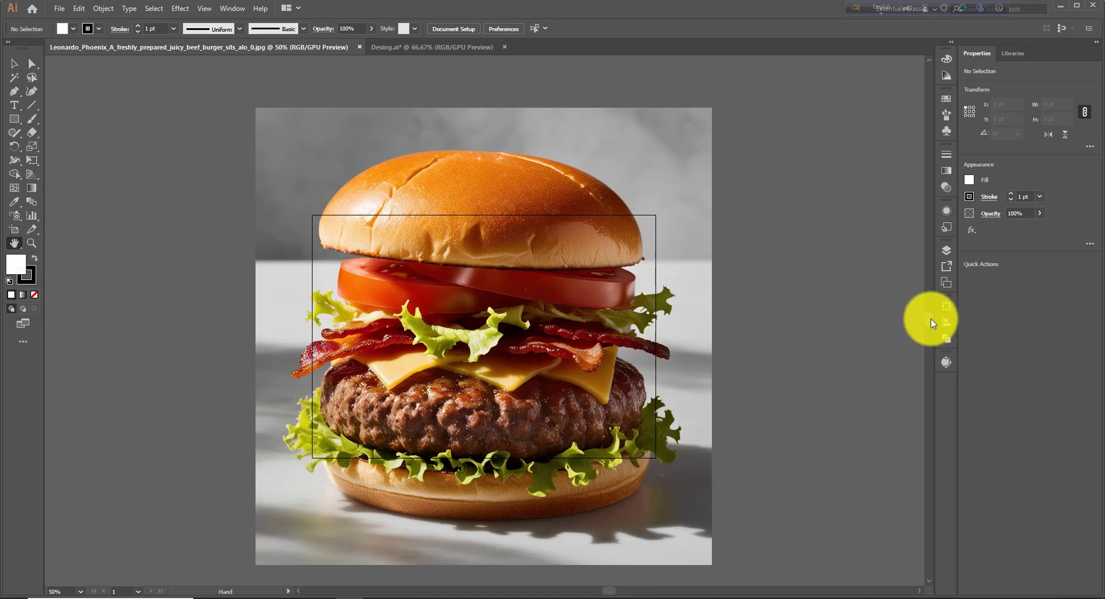
mouse_move(927, 325)
left_mouse_down()
mouse_move(927, 366)
mouse_move(942, 289)
mouse_move(944, 321)
left_mouse_up()
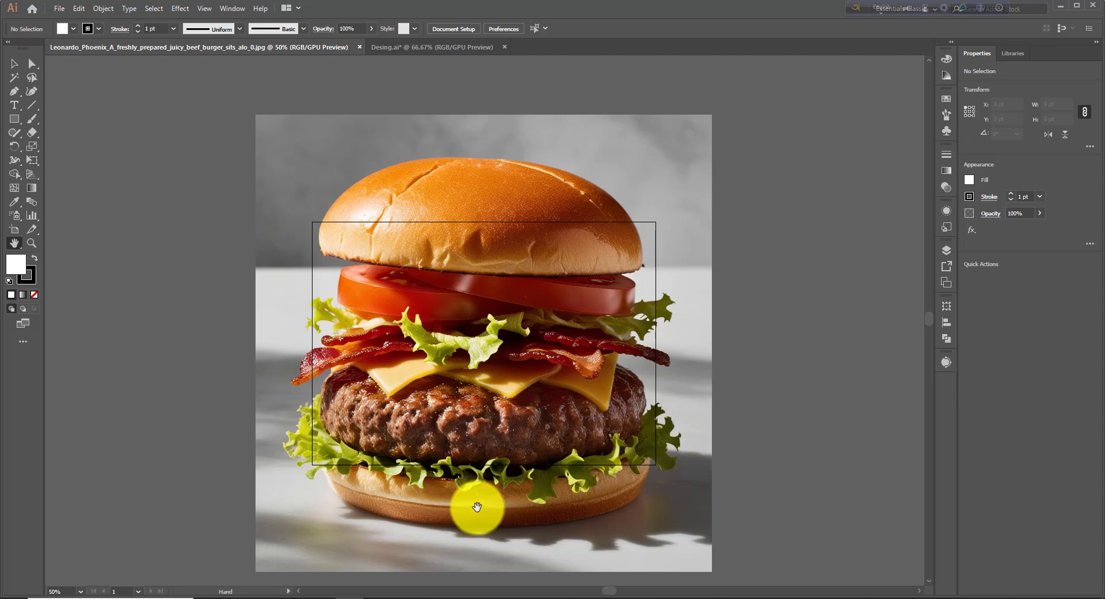
mouse_move(612, 593)
left_mouse_down()
mouse_move(582, 590)
mouse_move(637, 589)
mouse_move(593, 589)
mouse_move(624, 593)
left_mouse_up()
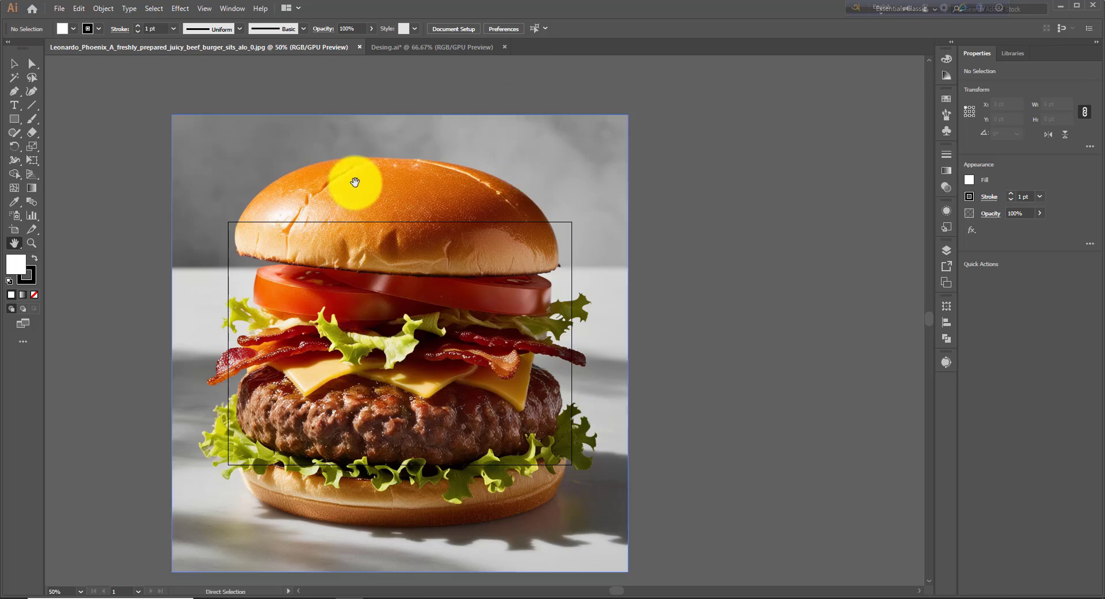
Zoom in to 150% and pan from the burger's filling up to the top bun
key("ctrl+plus")
key("ctrl+plus")
key("ctrl+plus")
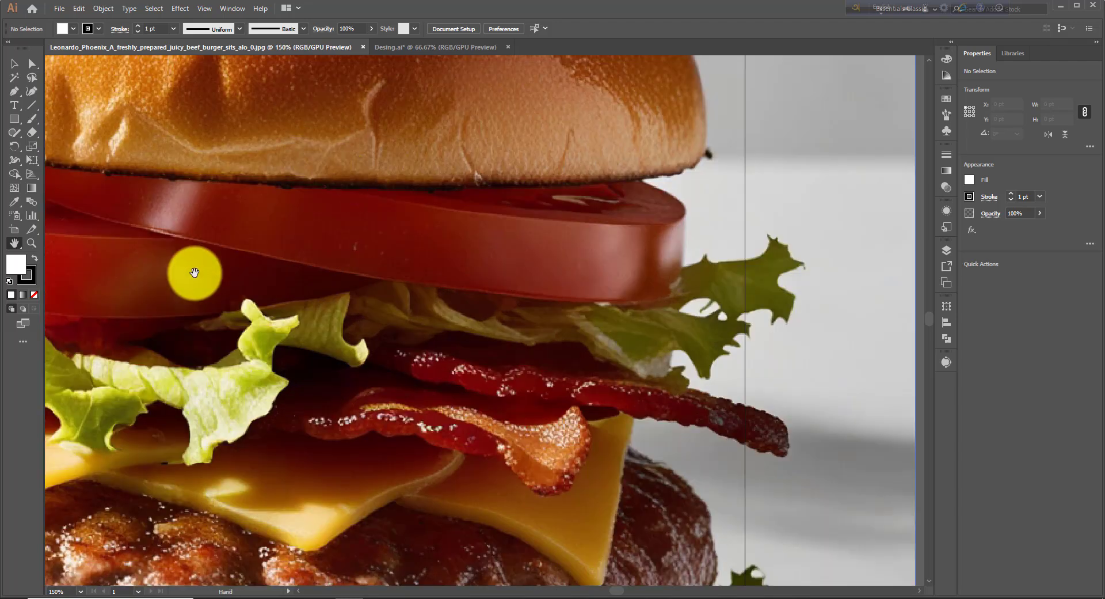
left_click_drag(192, 273, 402, 235)
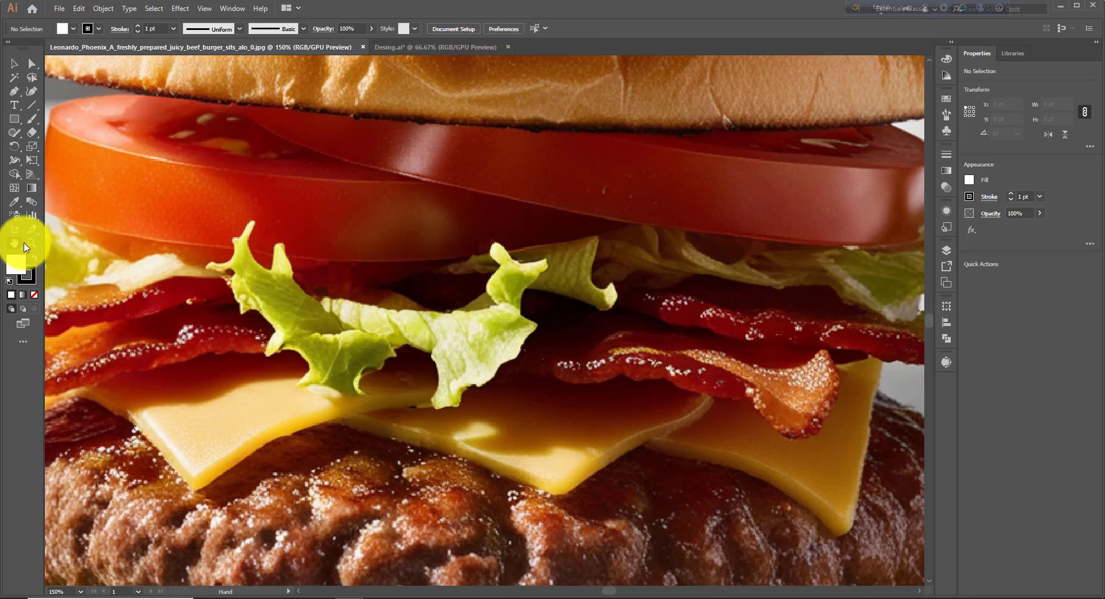
left_click_drag(401, 152, 404, 345)
left_click_drag(414, 257, 434, 498)
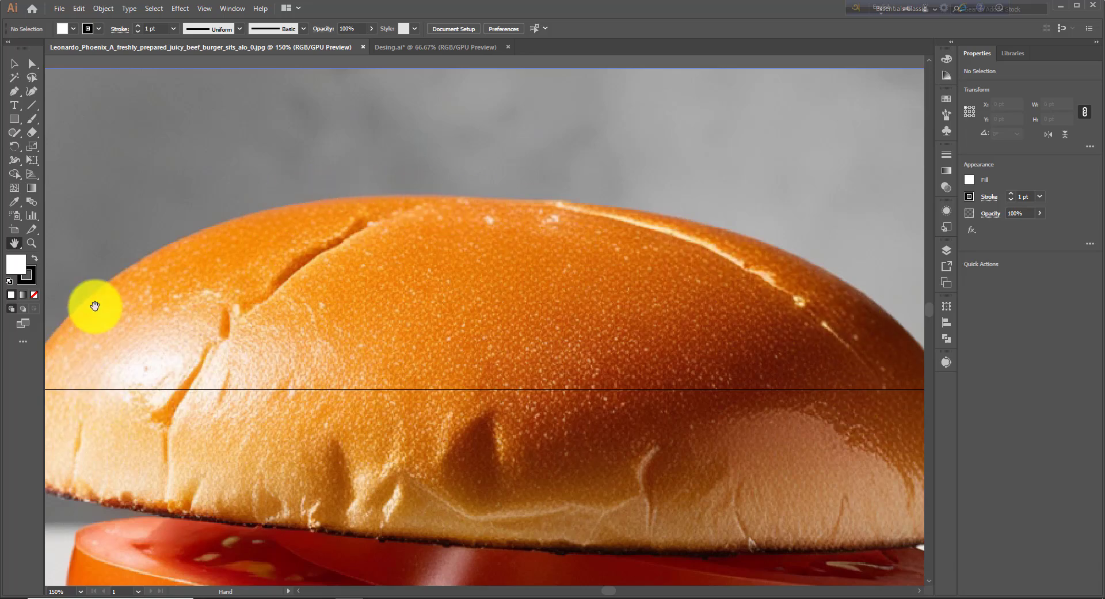
Pan down to the lower bun at 150% zoom and back up to the tomato and lettuce layers
left_click_drag(757, 461, 481, 294)
scroll(593, 333, "down", 15)
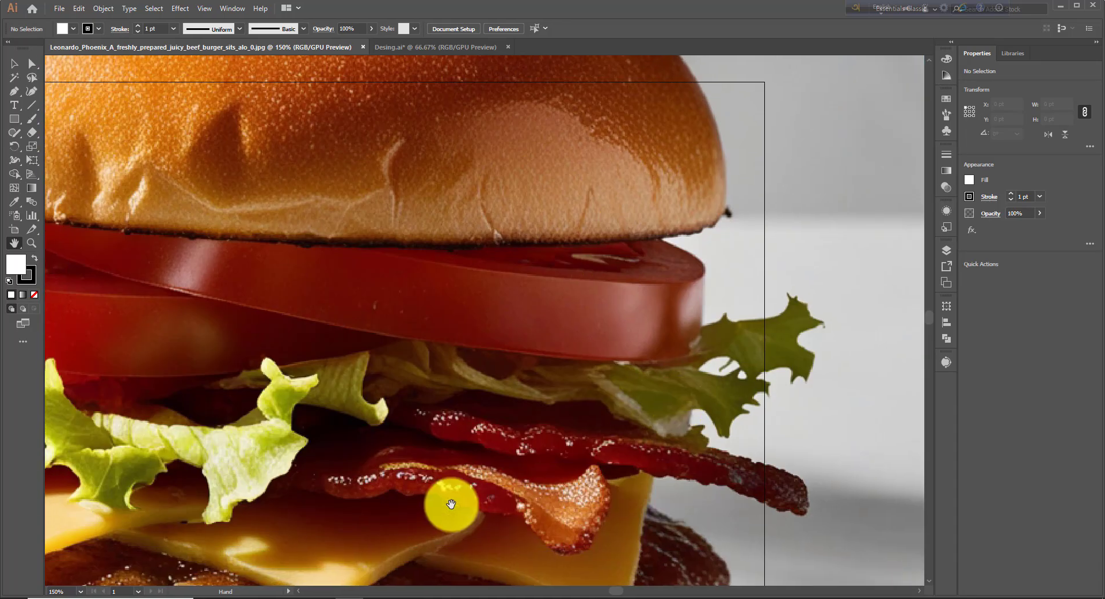
scroll(483, 415, "down", 3)
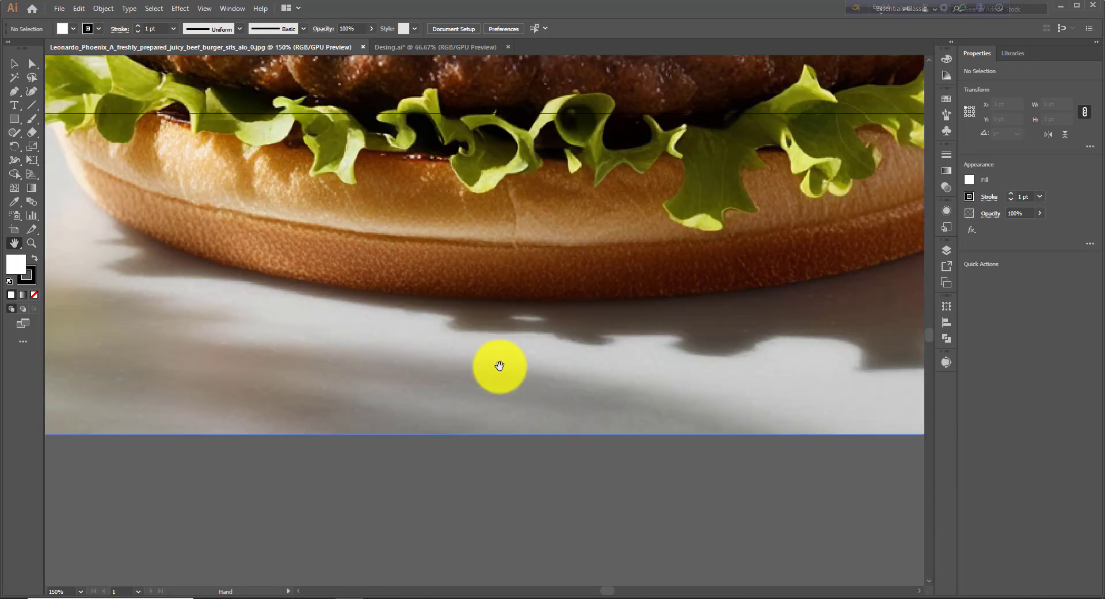
left_click_drag(199, 219, 380, 483)
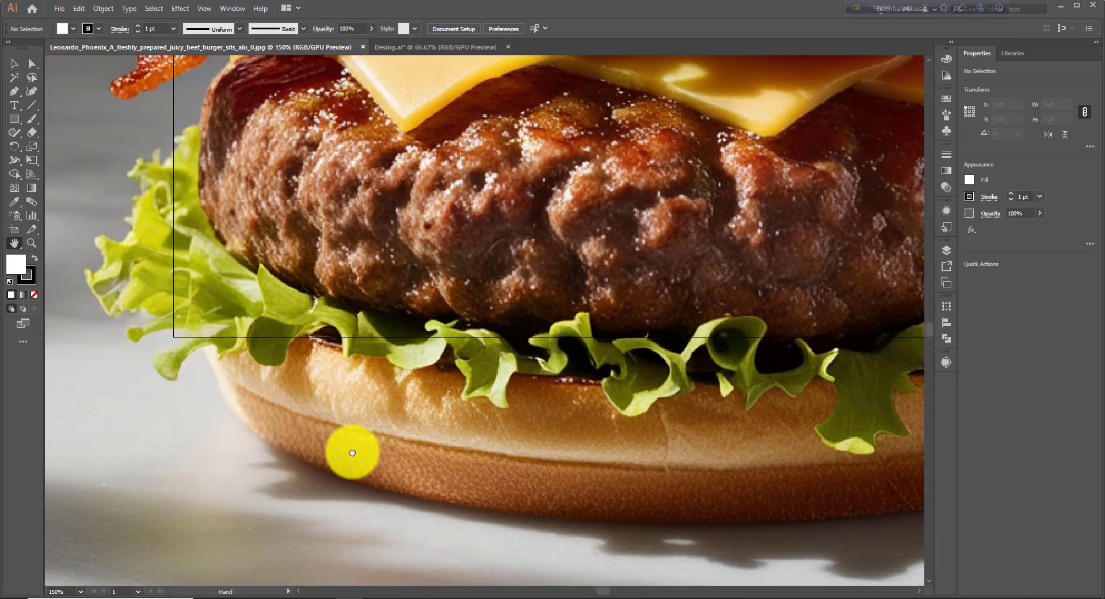
left_click_drag(314, 323, 387, 494)
scroll(340, 406, "up", 6)
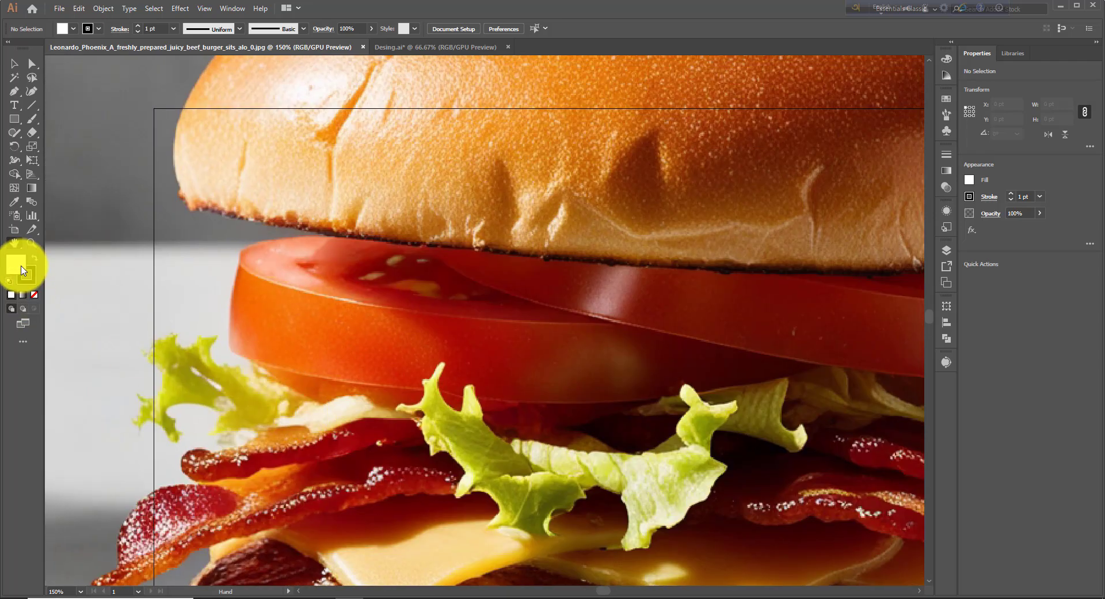
Examine the bacon, cheese, patty and lower lettuce by panning across the burger at 150% zoom
left_click_drag(475, 193, 345, 422)
left_click_drag(677, 468, 522, 318)
left_click_drag(600, 455, 506, 331)
mouse_move(499, 442)
left_mouse_down()
mouse_move(473, 320)
mouse_move(440, 315)
mouse_move(416, 275)
left_mouse_up()
mouse_move(645, 447)
left_mouse_down()
mouse_move(523, 336)
mouse_move(452, 436)
left_mouse_up()
left_click_drag(525, 199, 500, 333)
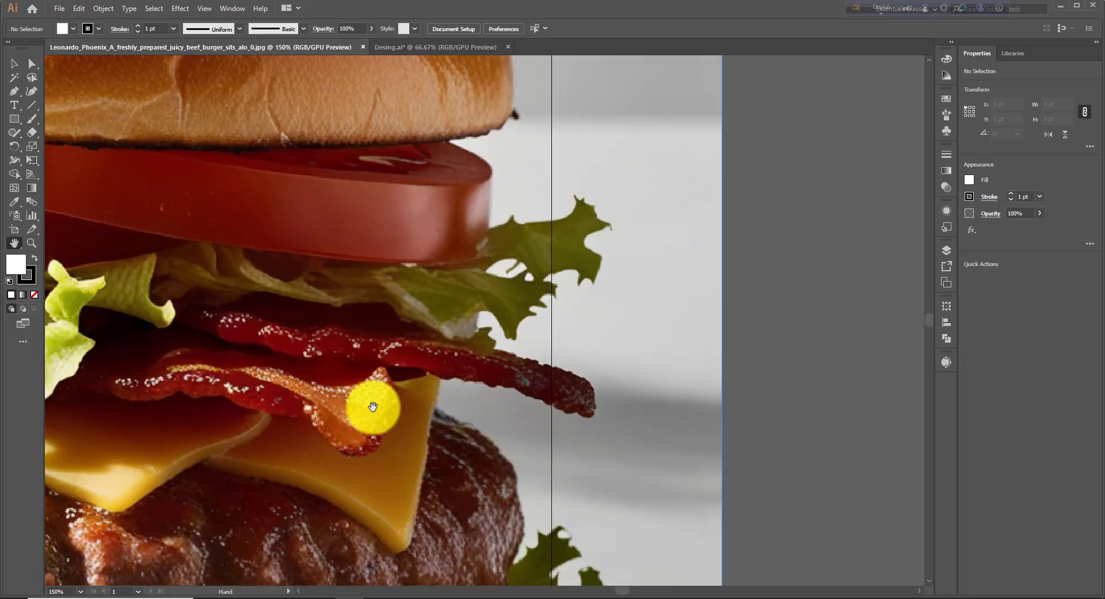
left_click_drag(344, 486, 540, 393)
left_click_drag(427, 456, 534, 371)
left_click_drag(441, 539, 485, 417)
left_click_drag(442, 466, 516, 389)
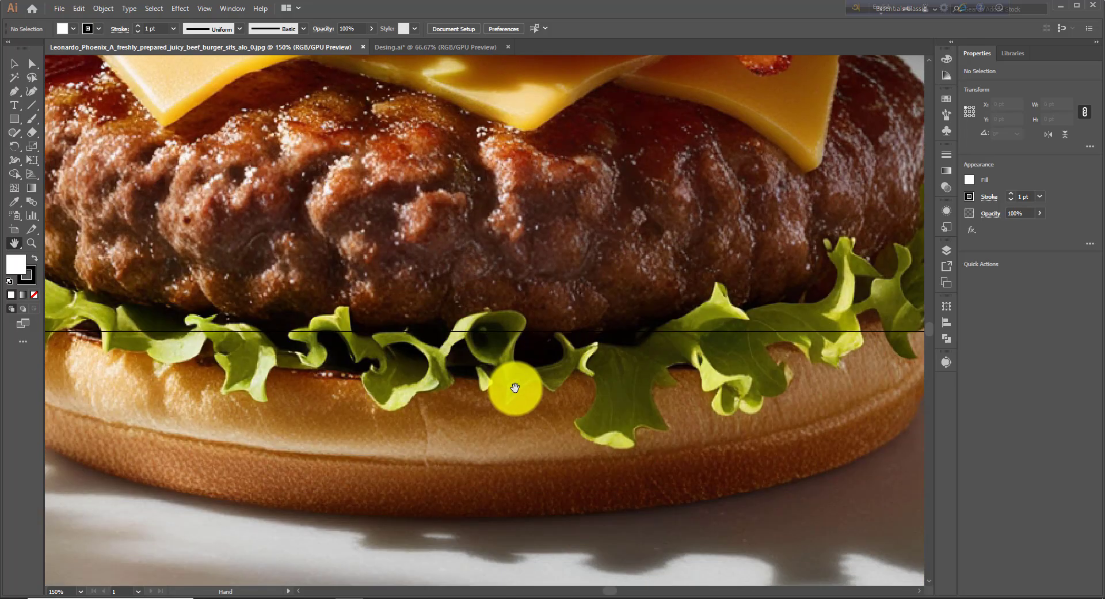
left_click_drag(388, 351, 442, 464)
left_click_drag(290, 340, 368, 485)
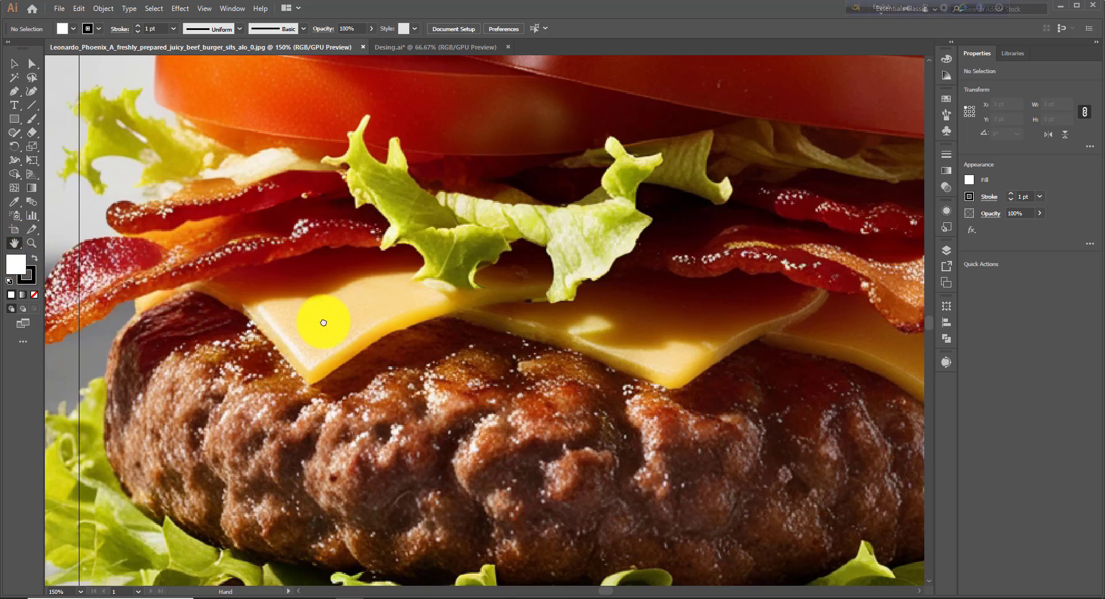
Fit the artboard in the window, then view the burger at 100% zoom
key("ctrl+0")
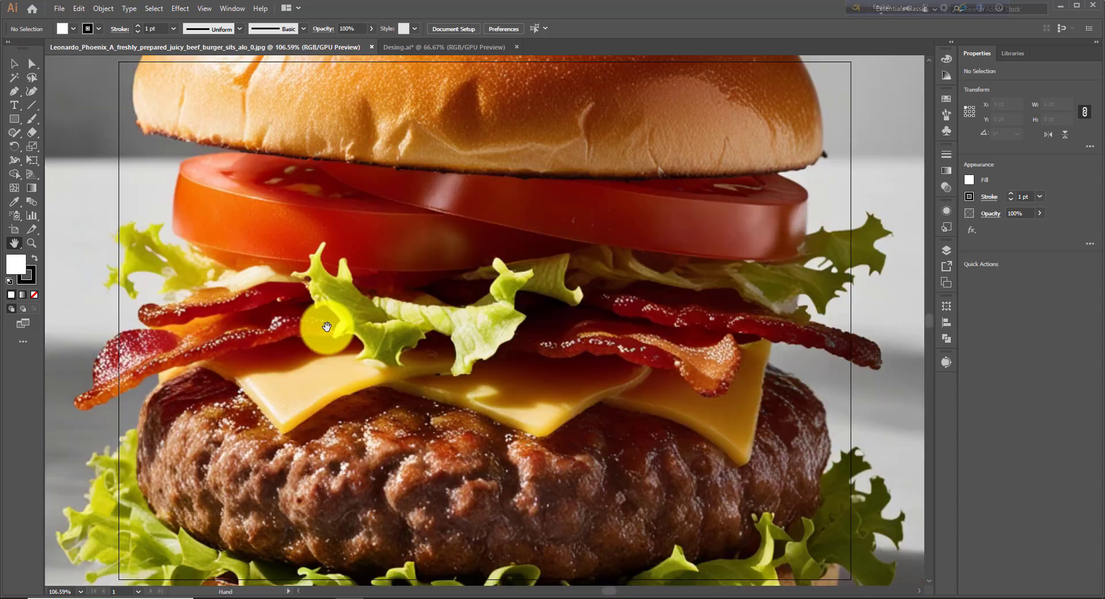
left_click(414, 310, "ctrl+alt")
left_click(553, 311, "ctrl+alt")
left_click(535, 310, "ctrl")
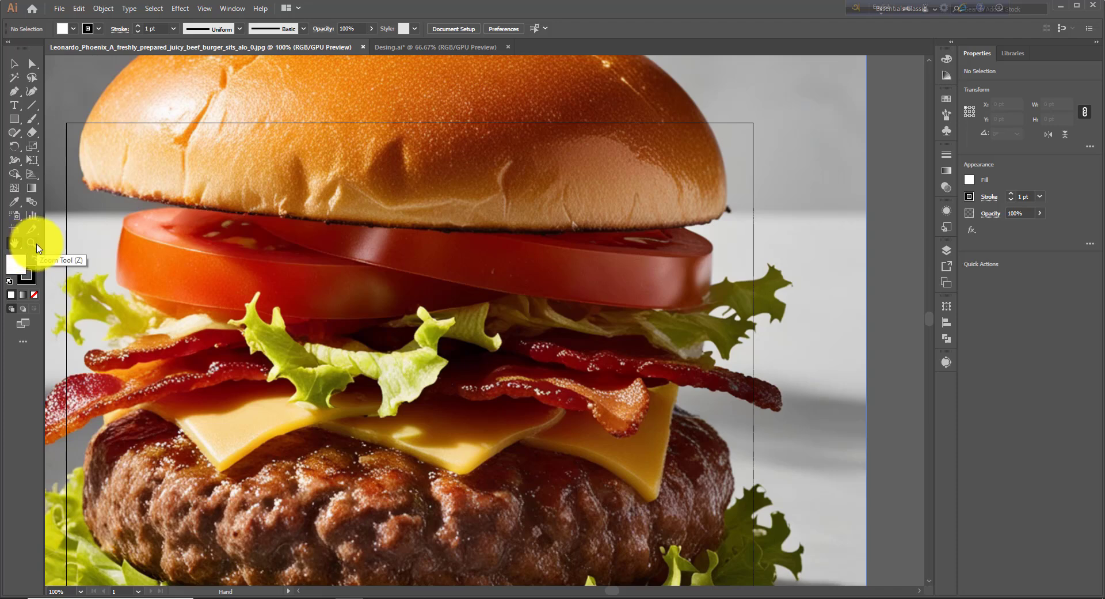
Magnify the top bun to 200% with the Zoom tool, then zoom out to 33.33%
left_click(32, 244)
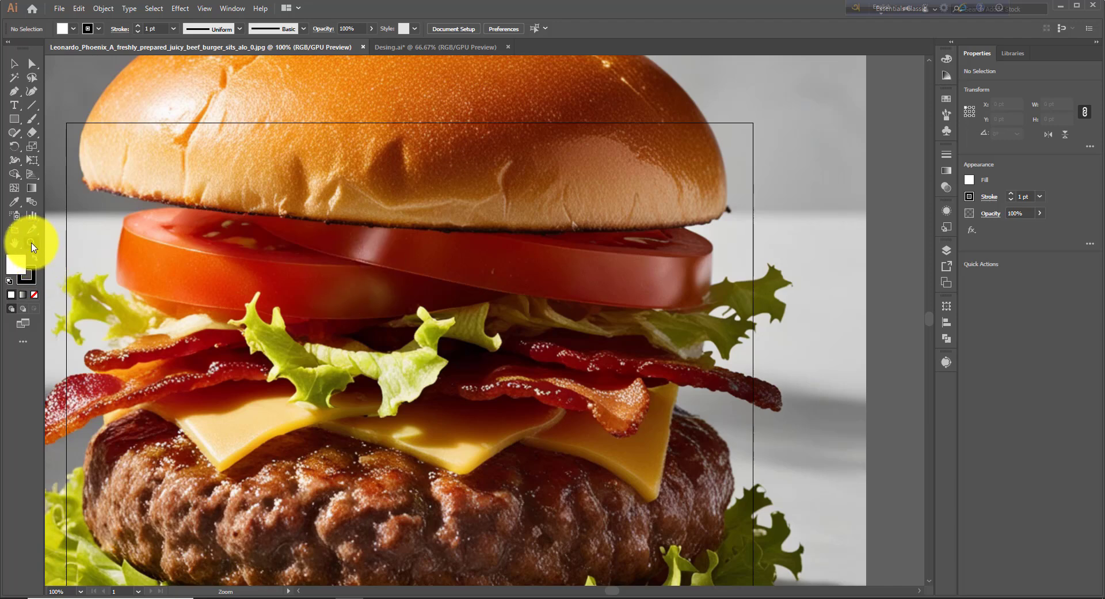
left_click(396, 234)
left_click(395, 234)
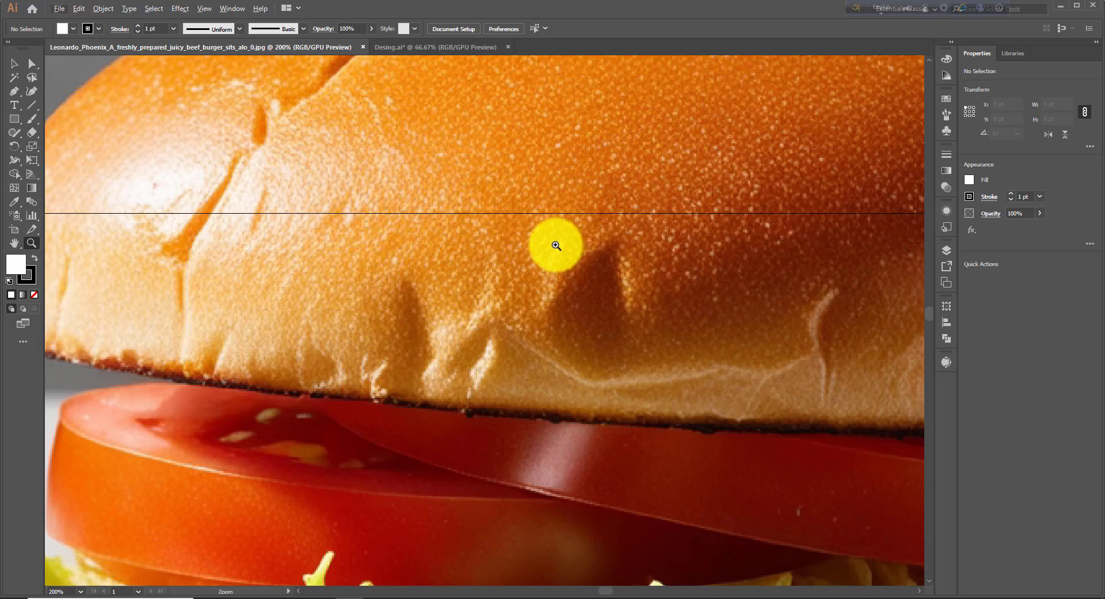
left_click(511, 257, "alt")
left_click(517, 369, "alt")
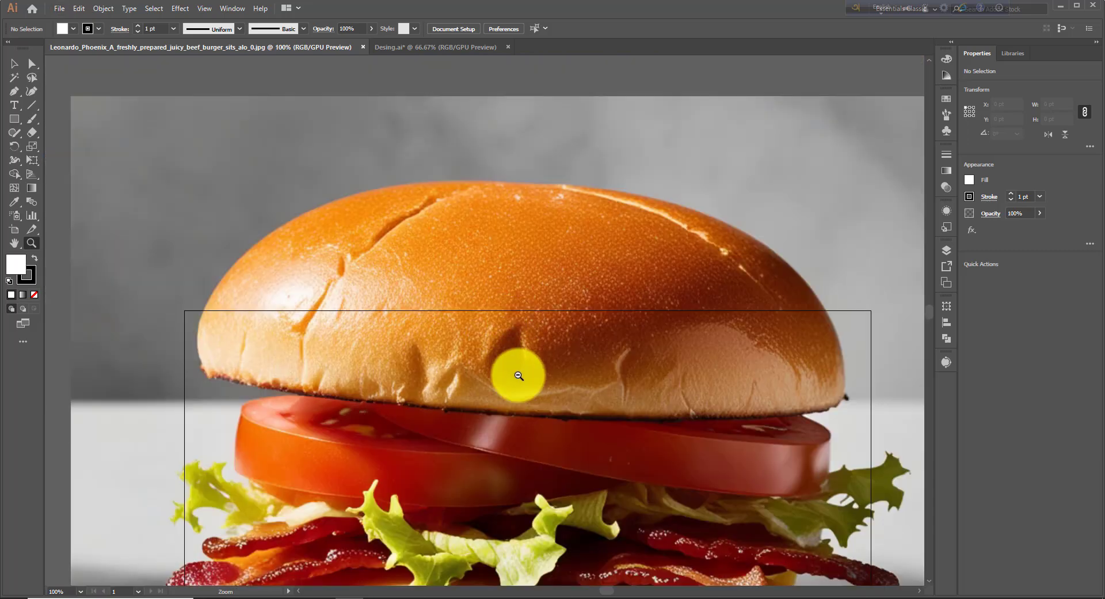
left_click(518, 374, "alt")
left_click(519, 374, "alt")
left_click(510, 377, "alt")
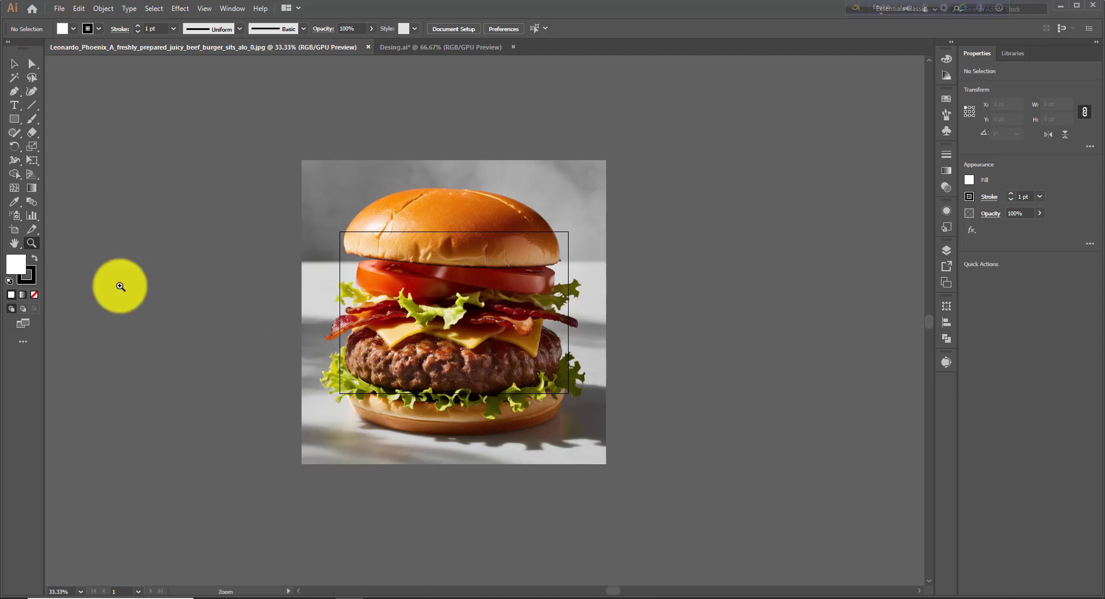
Magnify the tomato slices and front lettuce to 200% with the Zoom tool
left_click(447, 291)
left_click(447, 289)
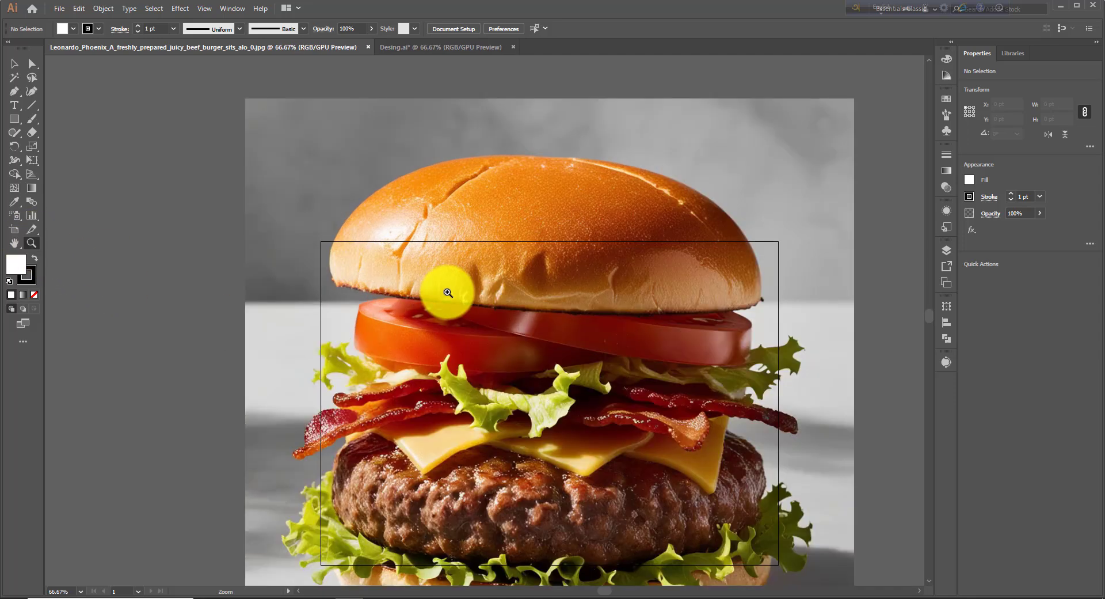
left_click(483, 332)
left_click(513, 348)
left_click(516, 344)
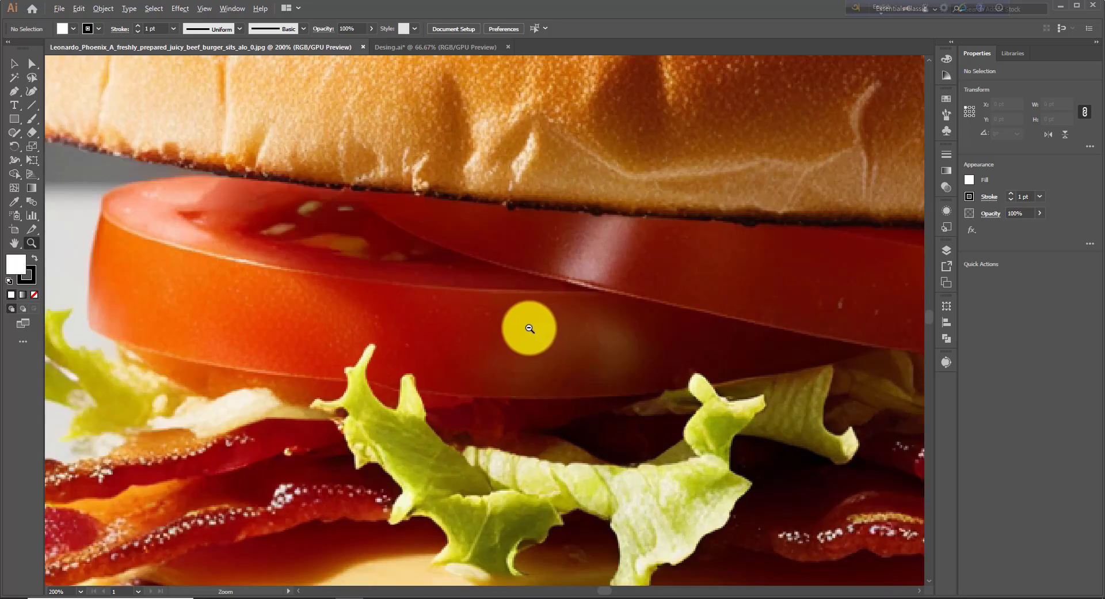
Zoom out until the whole image shows at 25%, then enlarge the view to 107.29%
left_click(529, 329, "alt")
left_click(529, 327, "alt")
left_click(529, 327, "alt")
left_click(529, 327, "alt")
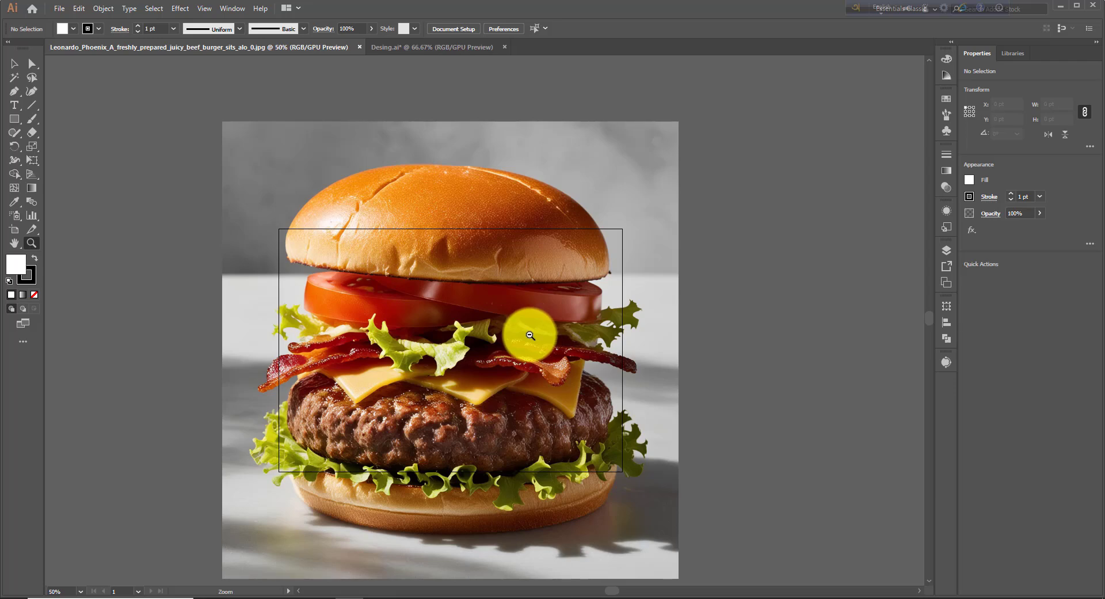
left_click(486, 338, "alt")
left_click(481, 340, "alt")
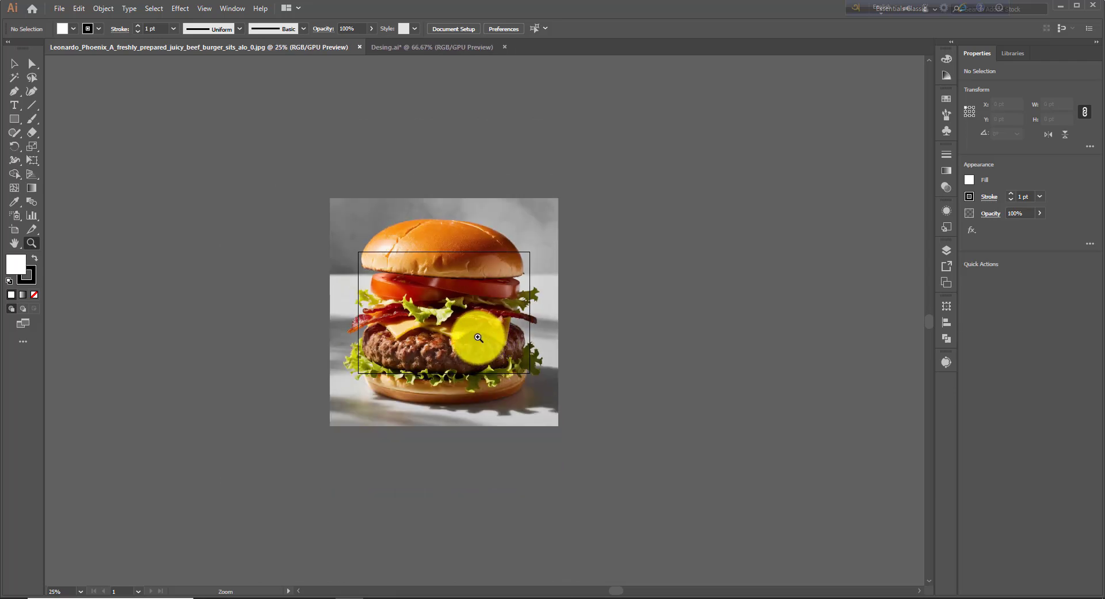
left_click_drag(478, 337, 479, 337)
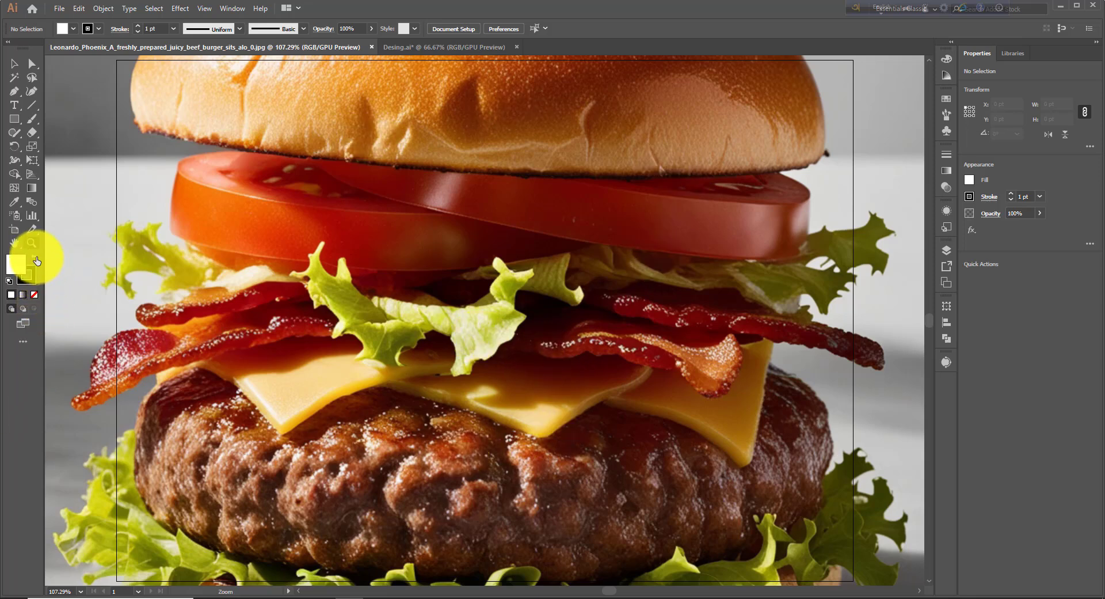
Use the Zoom In command to reach 150%, then Zoom Out repeatedly down to 50%
left_click(205, 8)
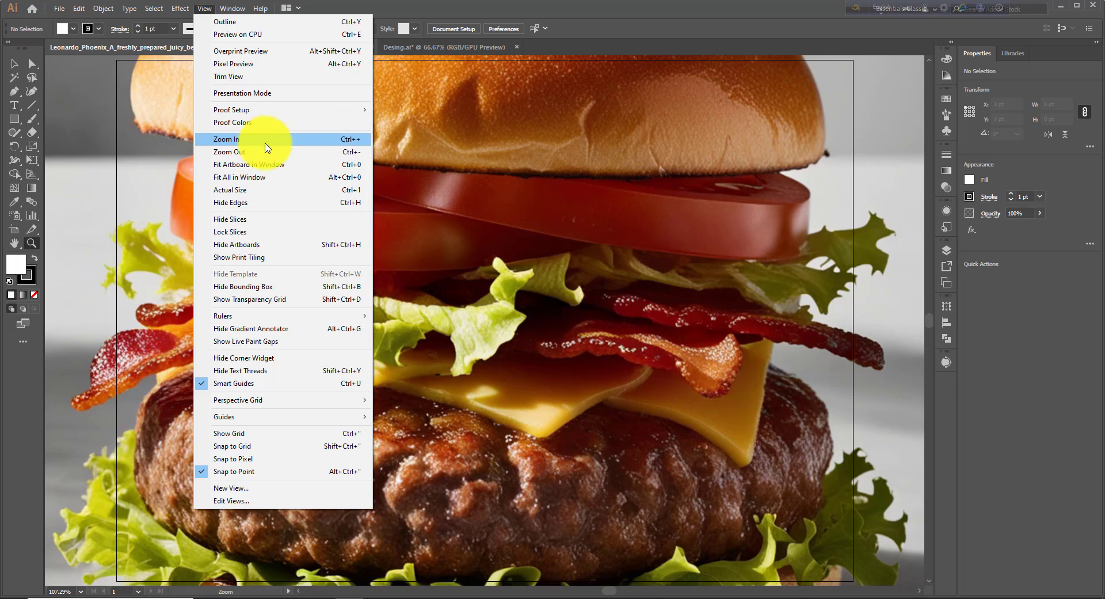
left_click(358, 143)
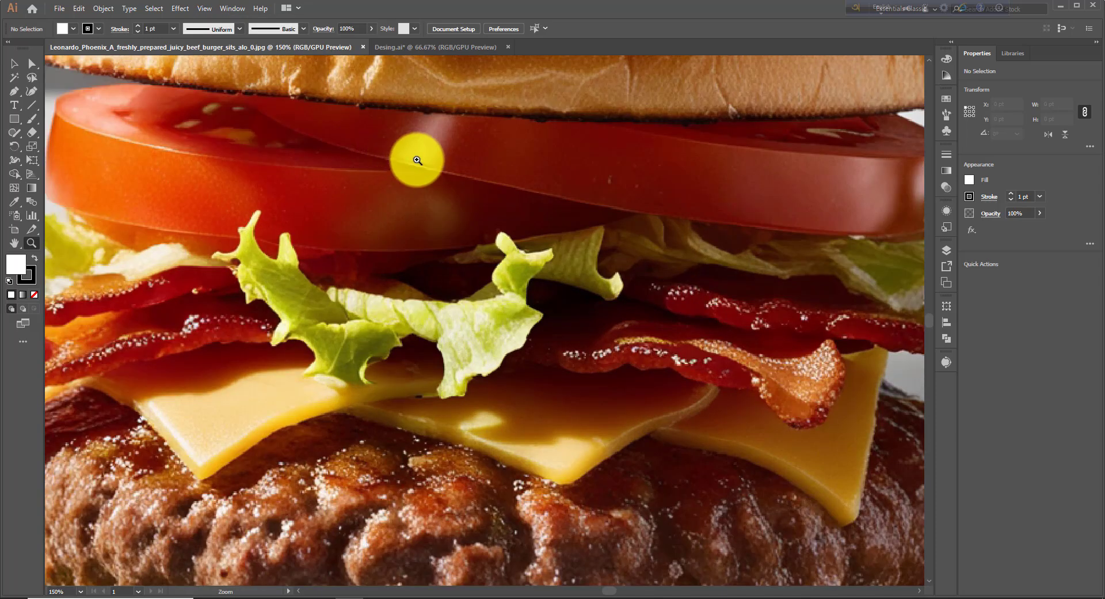
left_click(205, 9)
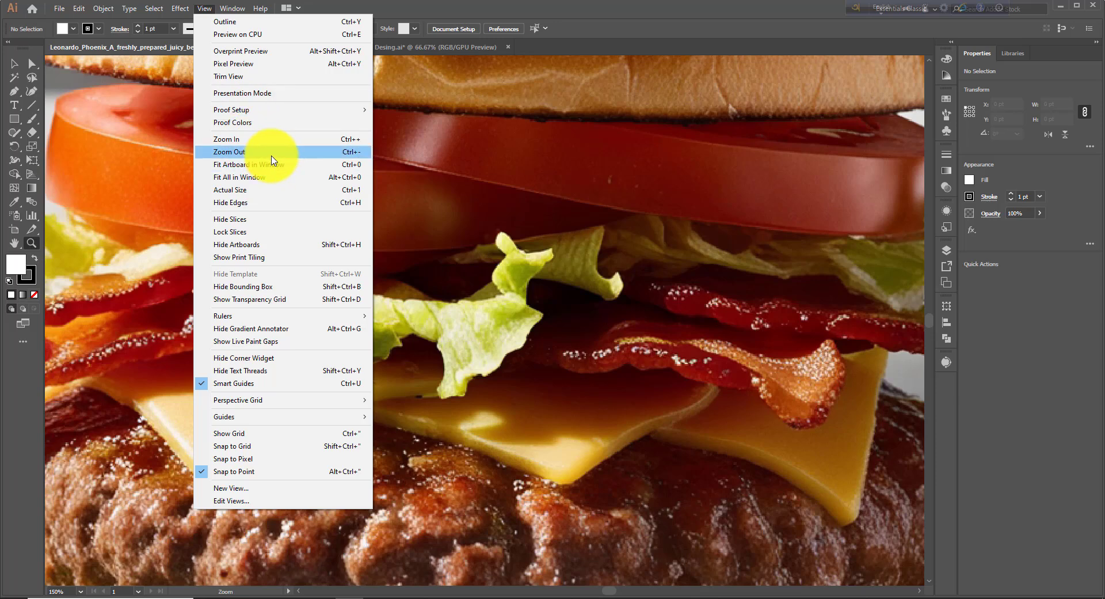
left_click(353, 154)
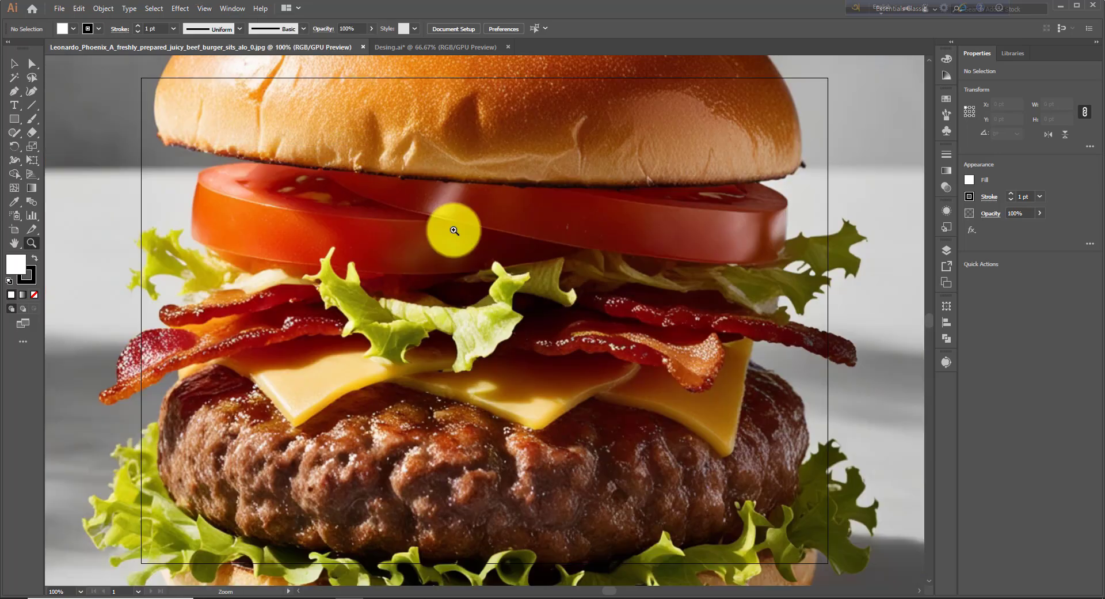
left_click(207, 9)
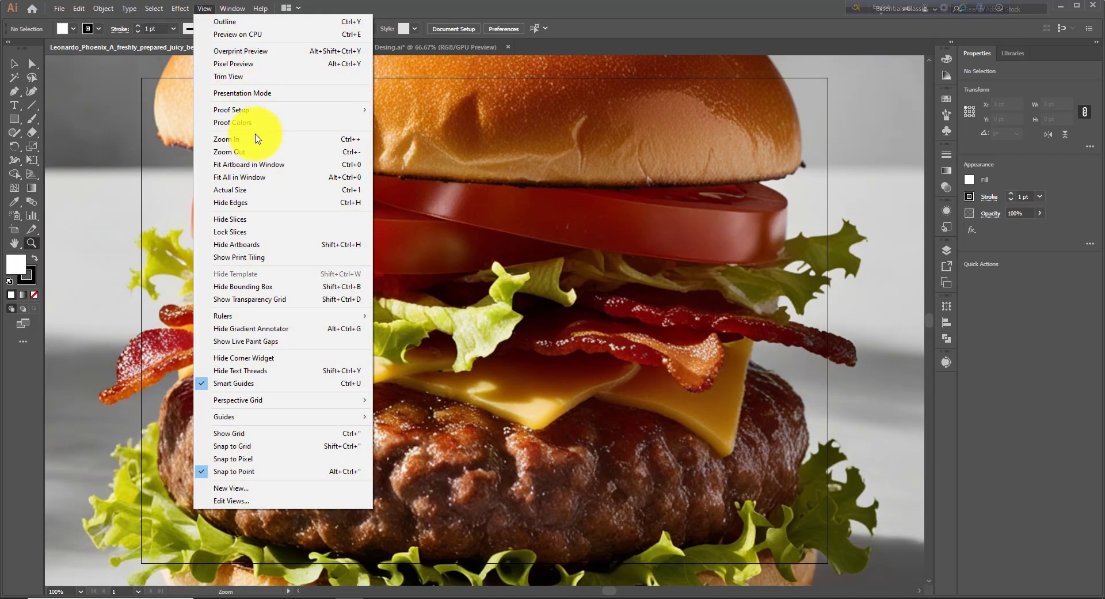
left_click(353, 153)
left_click(204, 8)
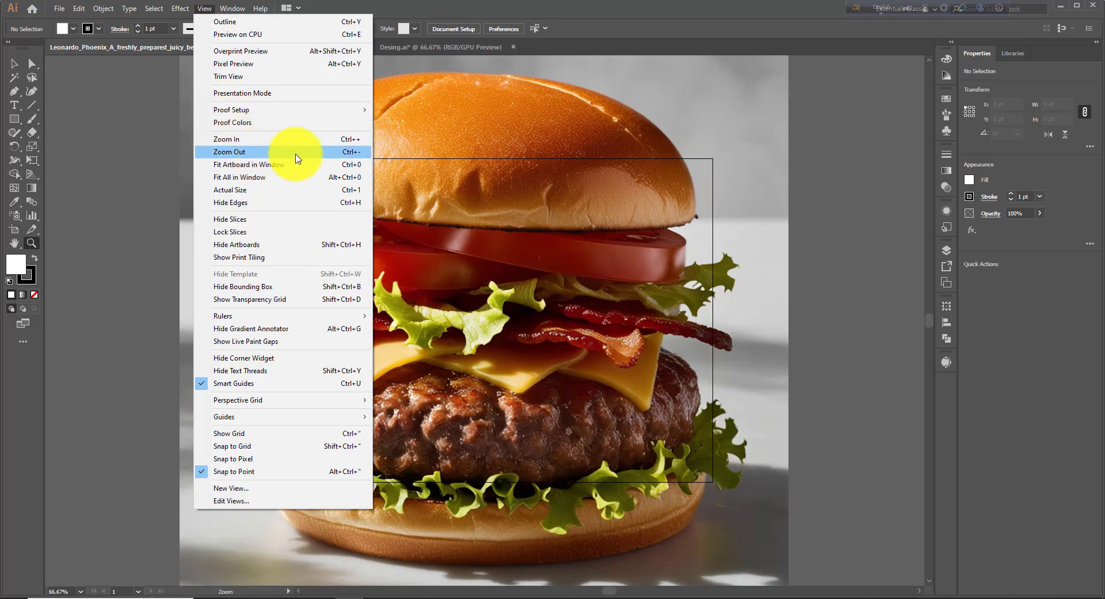
left_click(346, 153)
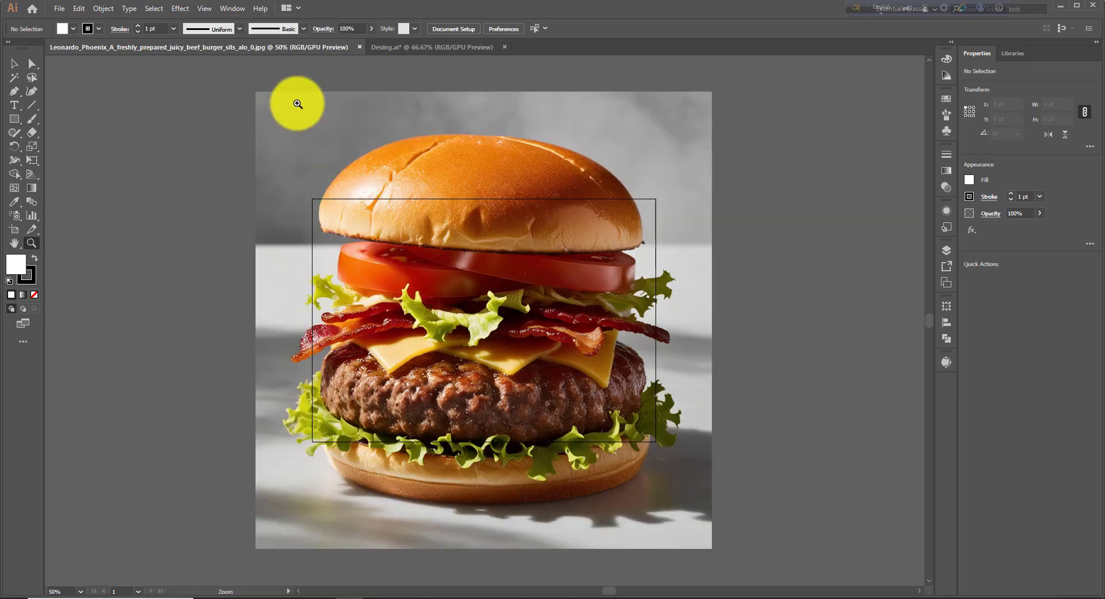
Fit the artboard in the window, then display the burger document at actual size
left_click(204, 8)
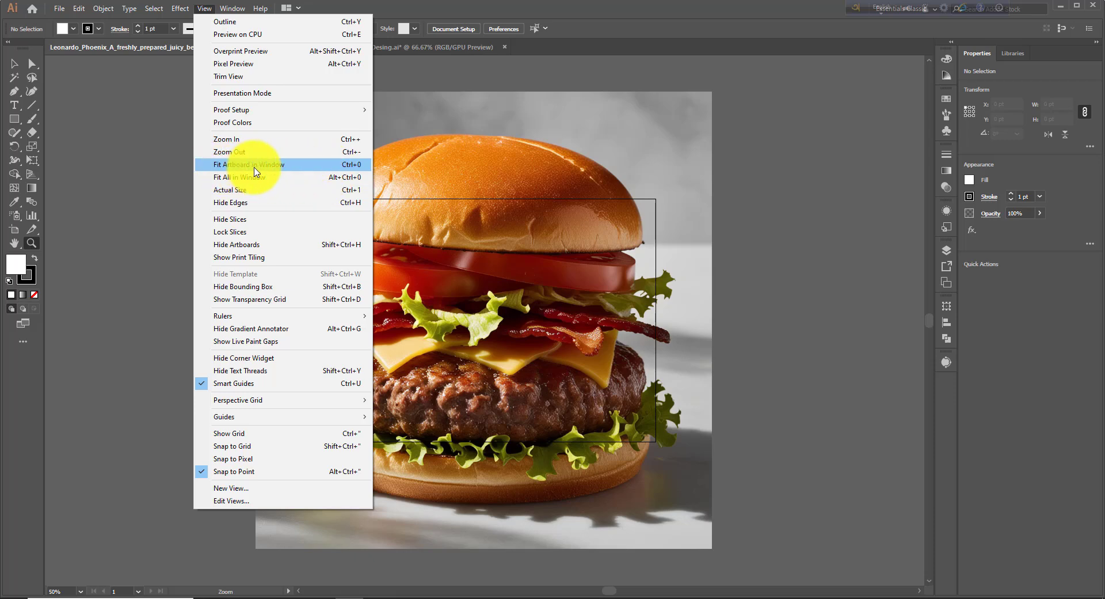
left_click(273, 166)
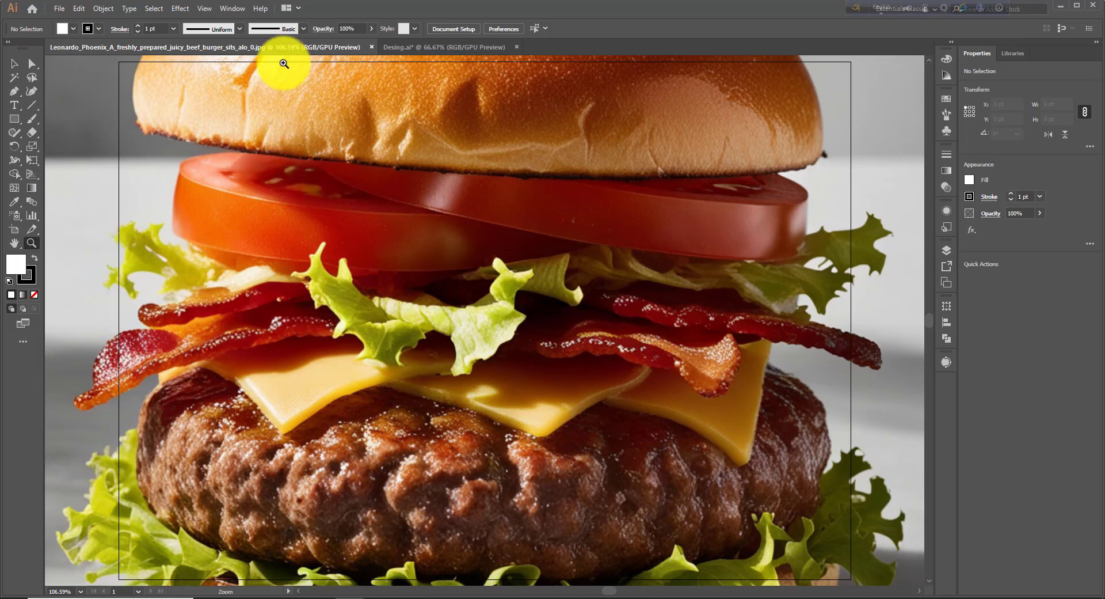
left_click(206, 10)
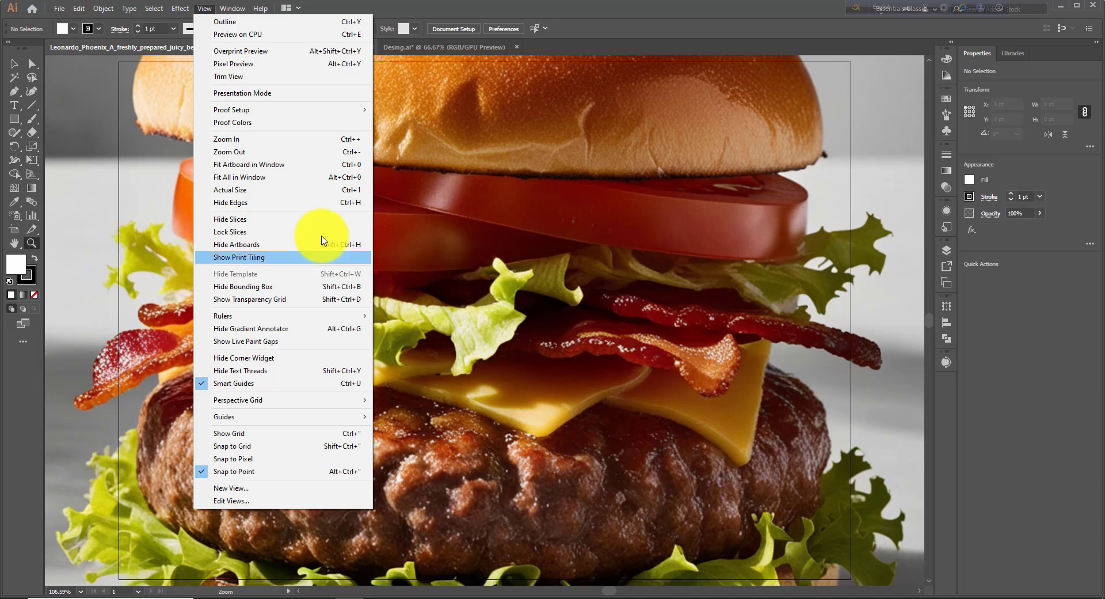
left_click(262, 193)
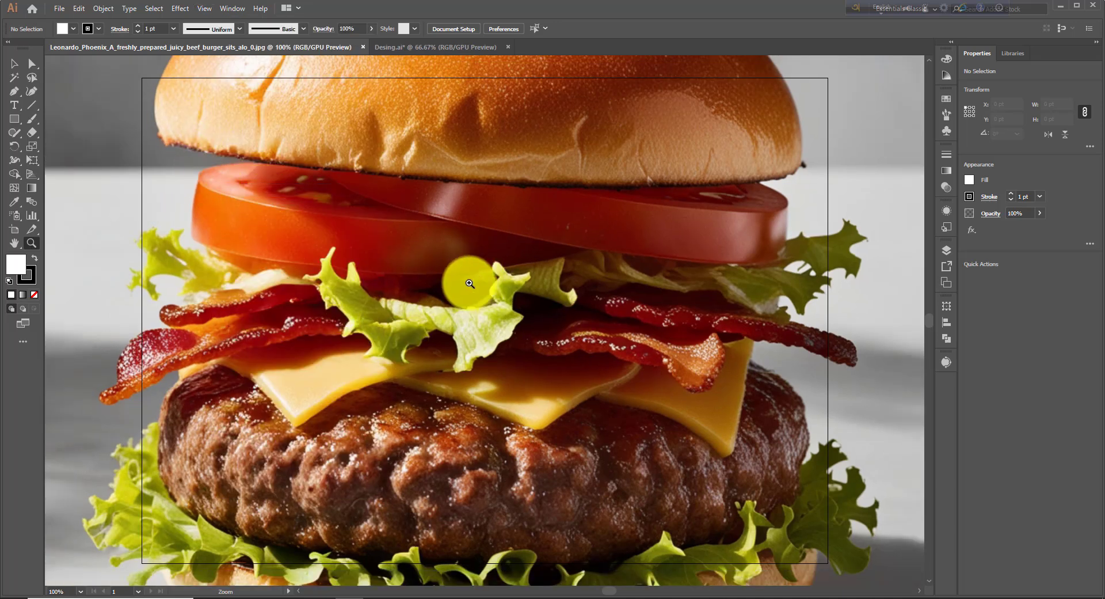
Fit all artboards of the burger document in the window
left_click(208, 8)
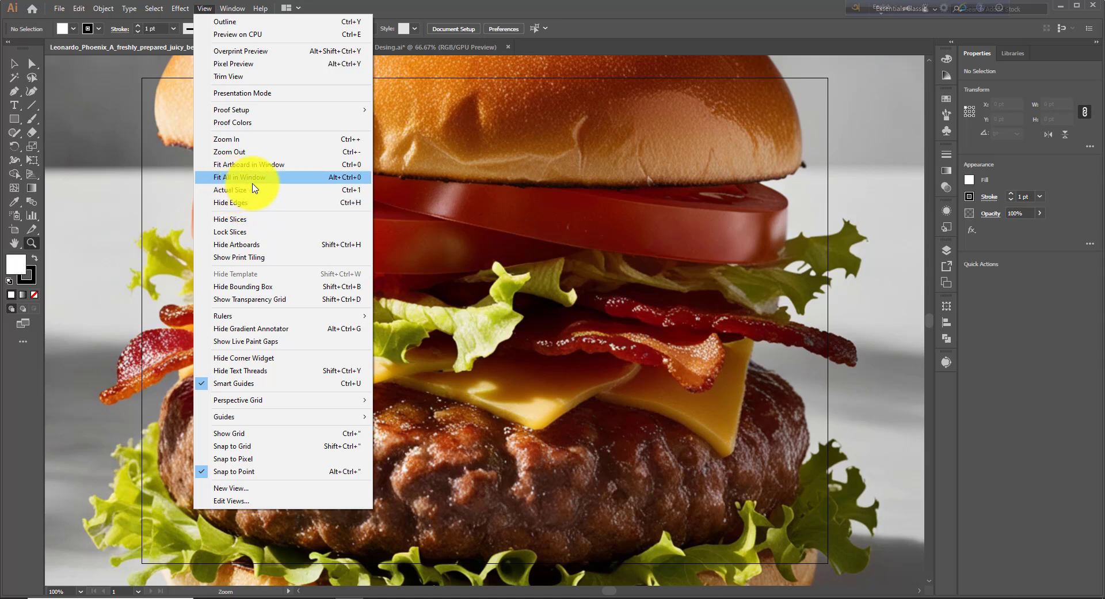
left_click(355, 182)
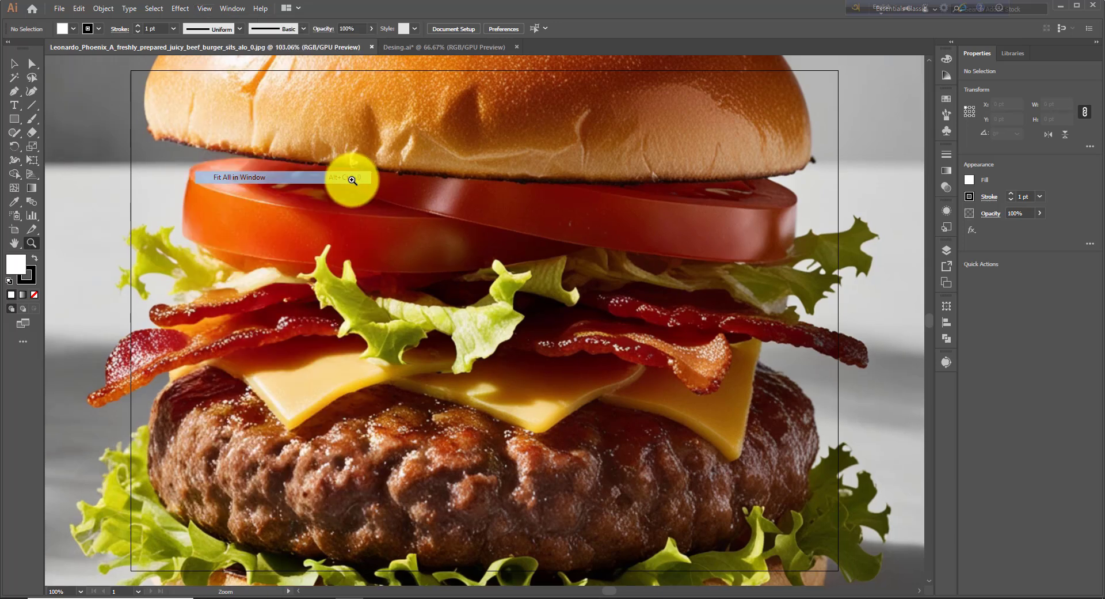
left_click(342, 260)
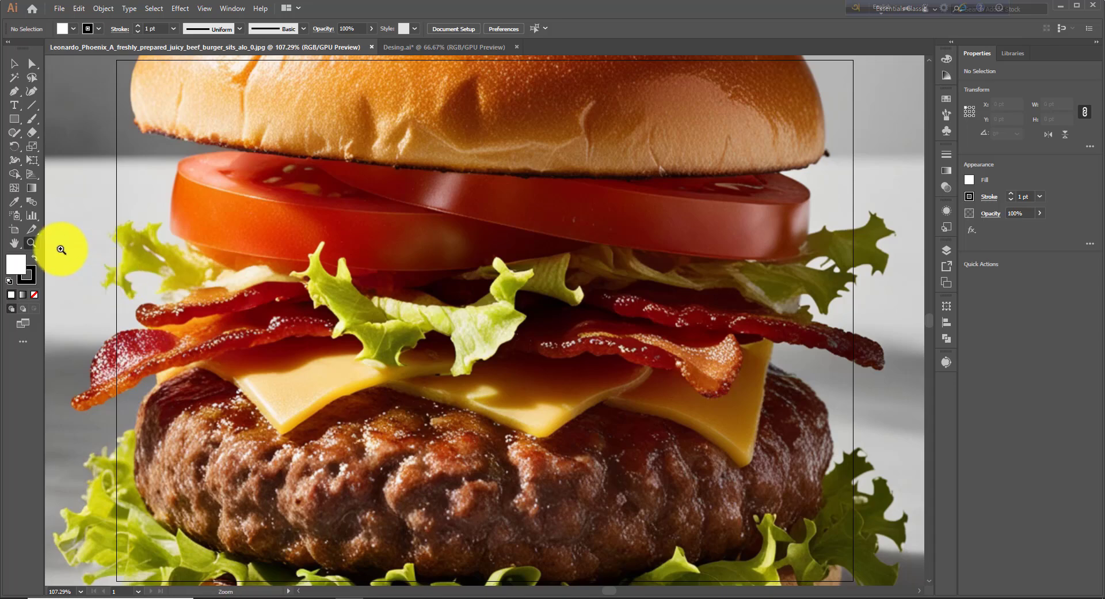
Zoom out to 50% with the Zoom tool, then magnify the burger and settle at 66.67%
left_click(415, 278, "alt")
left_click(415, 278, "alt")
left_click(501, 316, "alt")
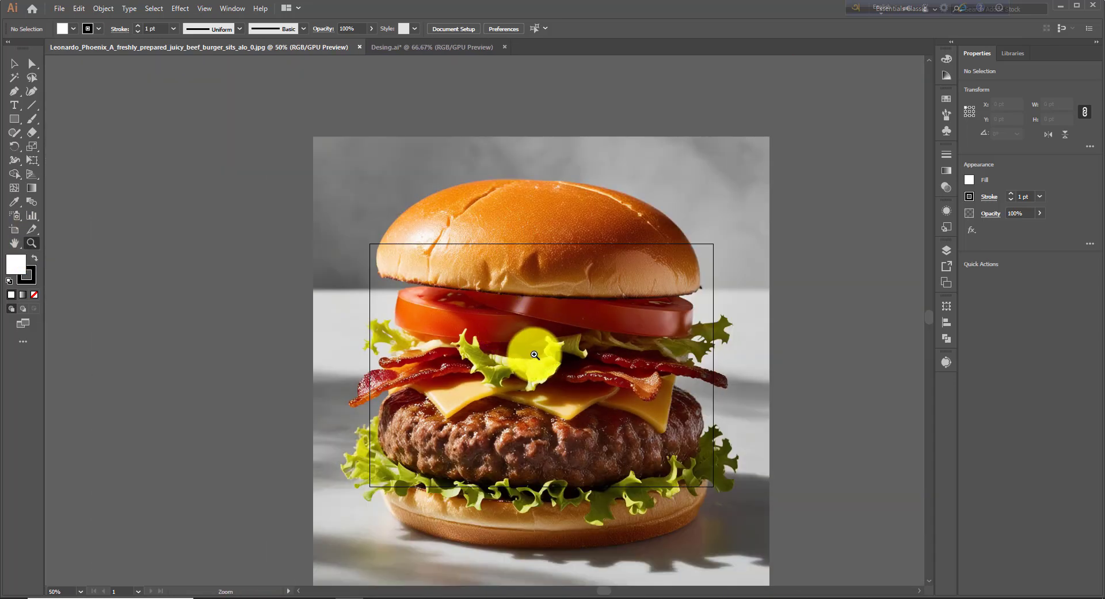
double_click(533, 350)
left_click(478, 307, "alt")
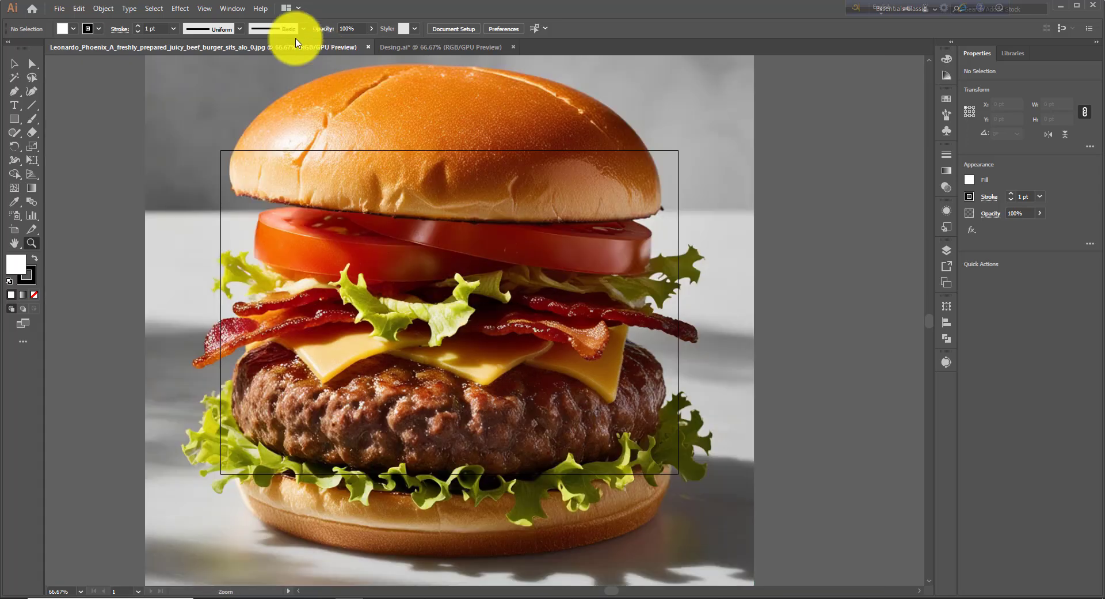
Use the Zoom In command to reach 100%, then Zoom Out back to 66.67%
left_click(205, 9)
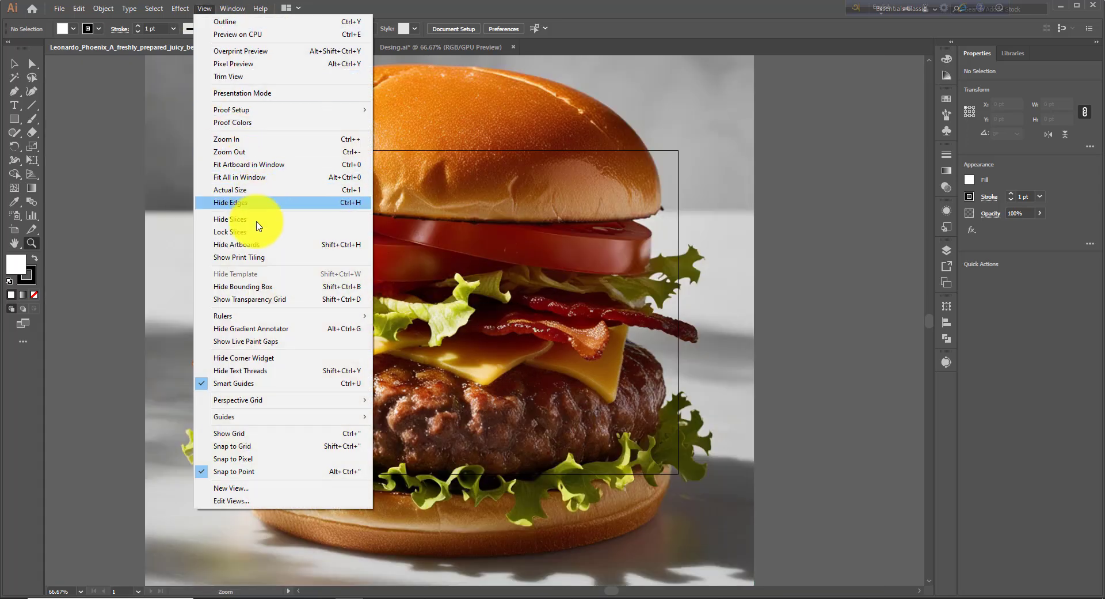
left_click(236, 139)
left_click(212, 9)
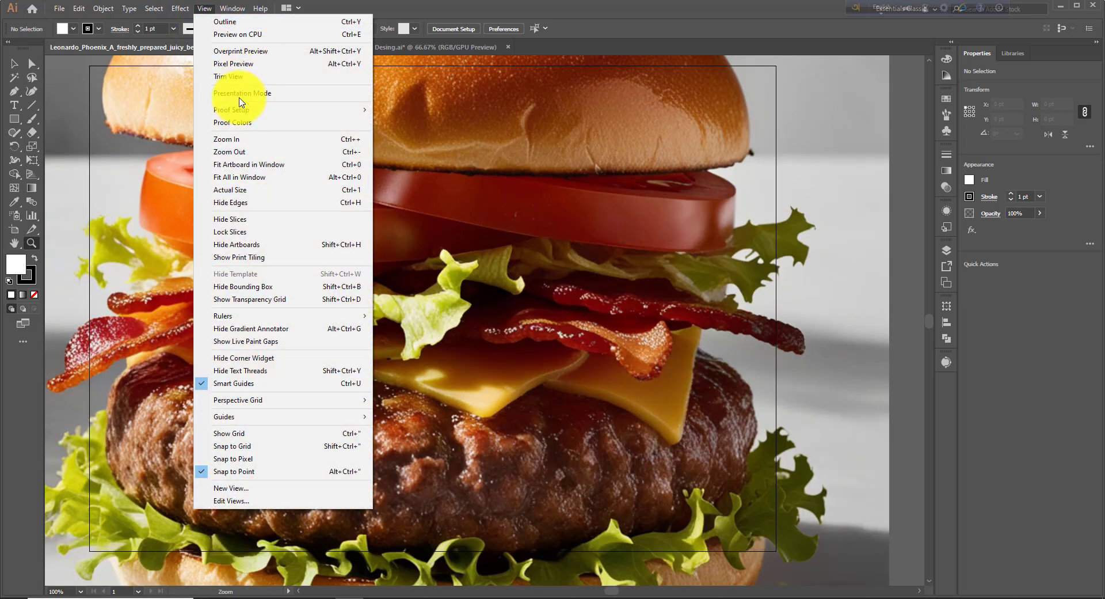
left_click(248, 152)
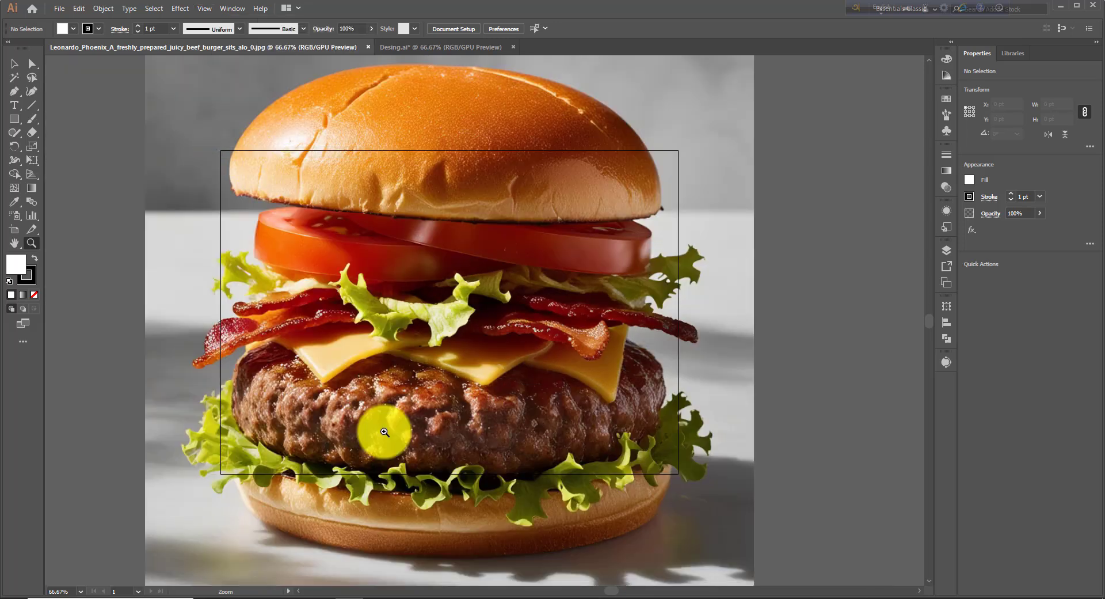
Switch to the Desing.ai document and try shifting its artwork within the print preview, leaving without printing
left_click(15, 244)
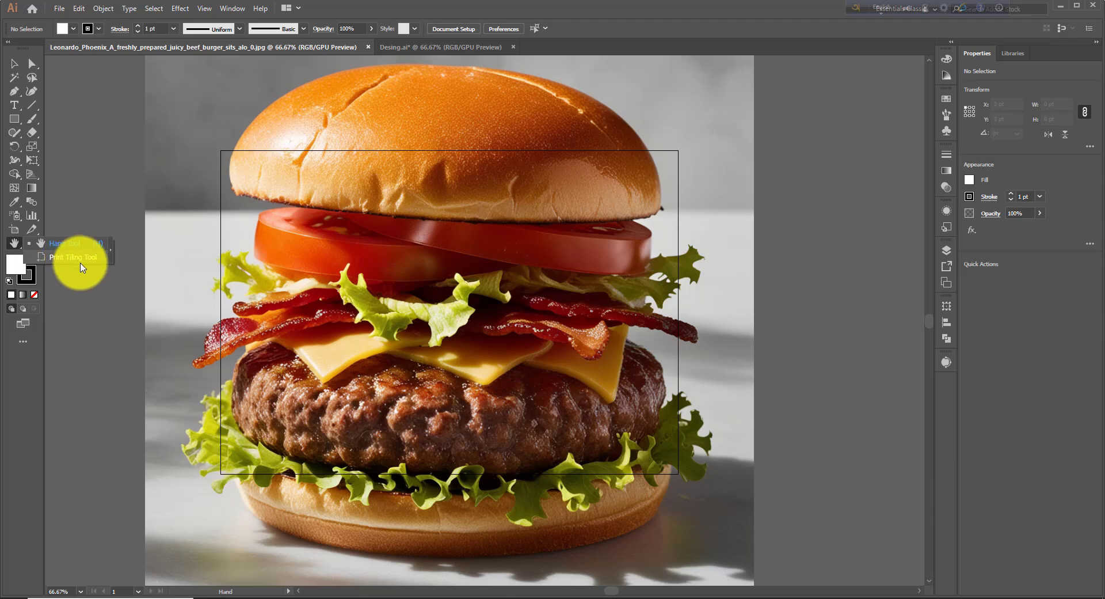
left_click(416, 51)
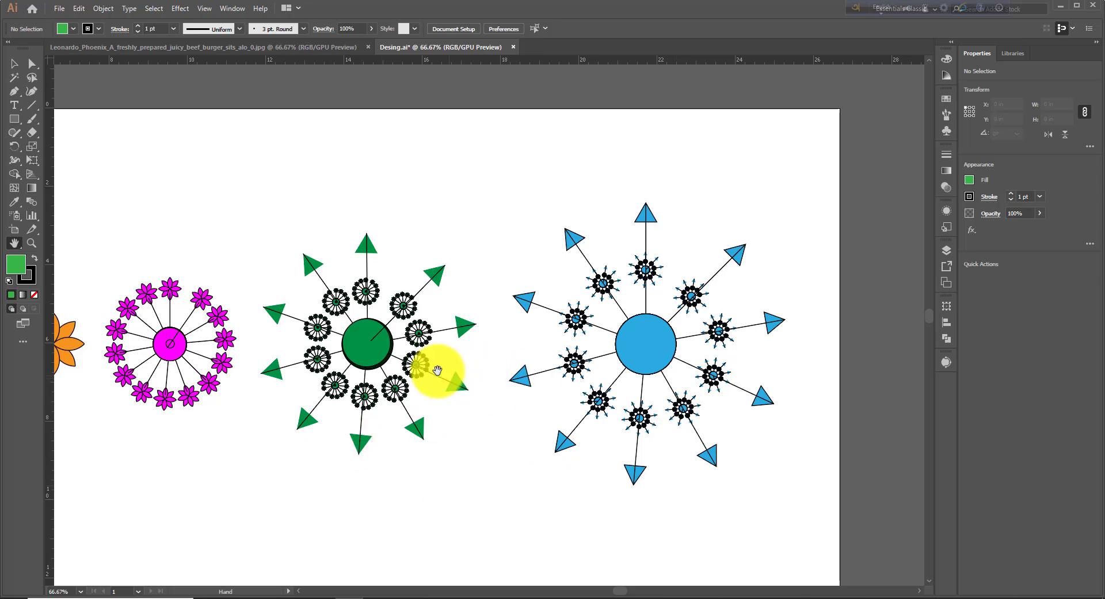
left_click(59, 9)
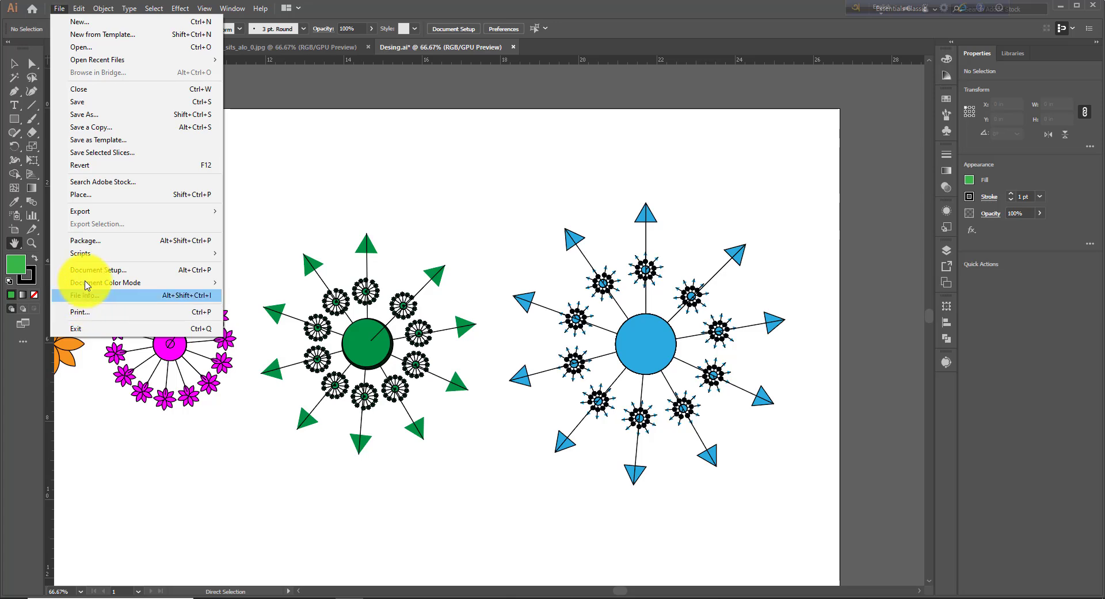
left_click(122, 314)
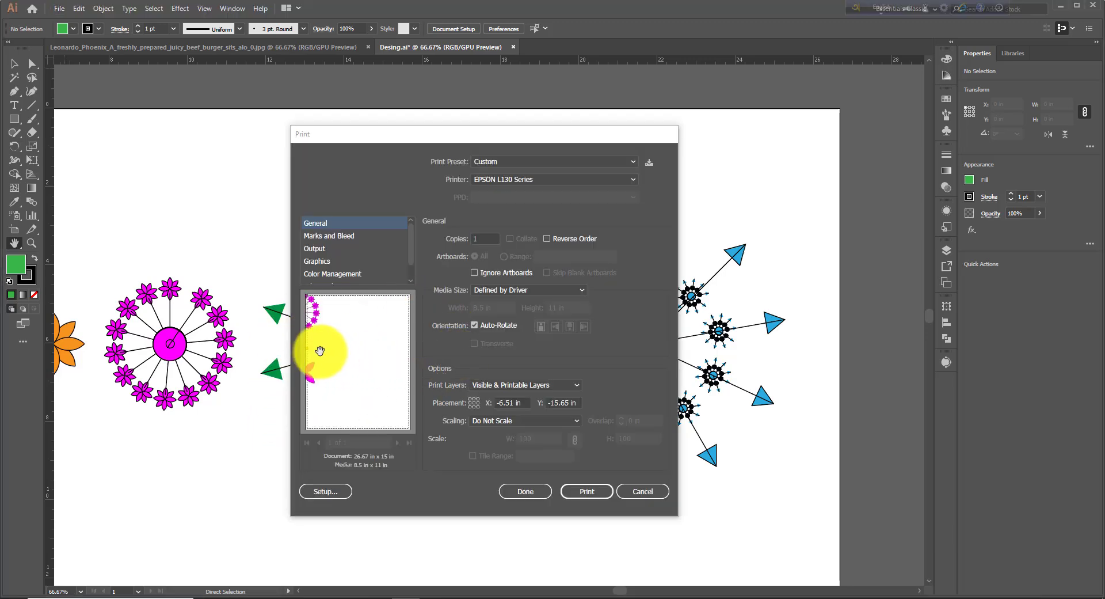
left_click_drag(313, 353, 339, 319)
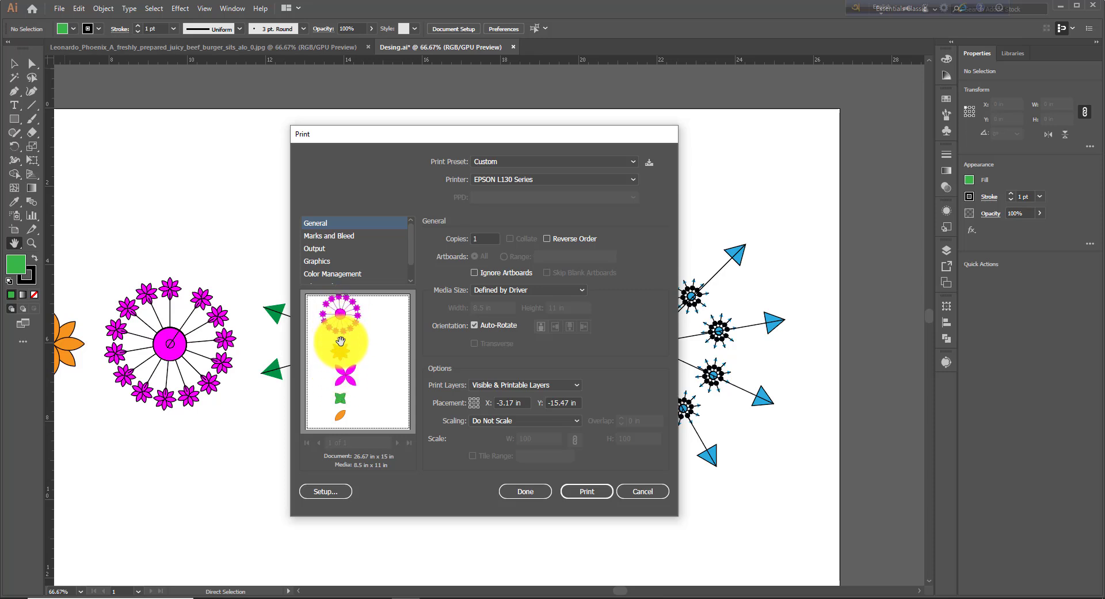
left_click(646, 492)
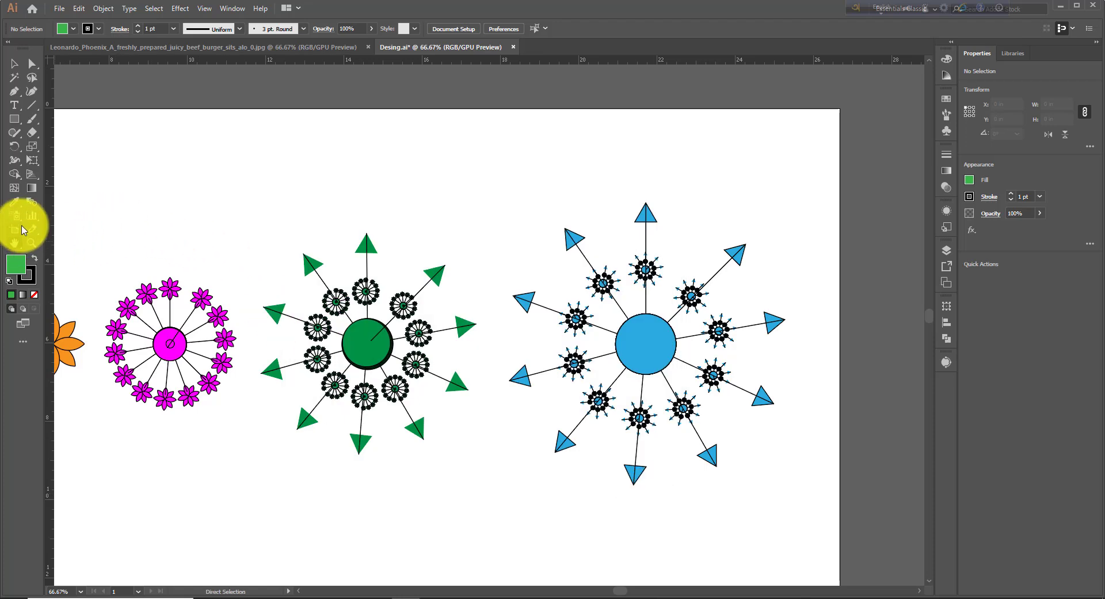
Position the printable page area around the blue radial design with the Print Tiling tool
left_click(20, 246)
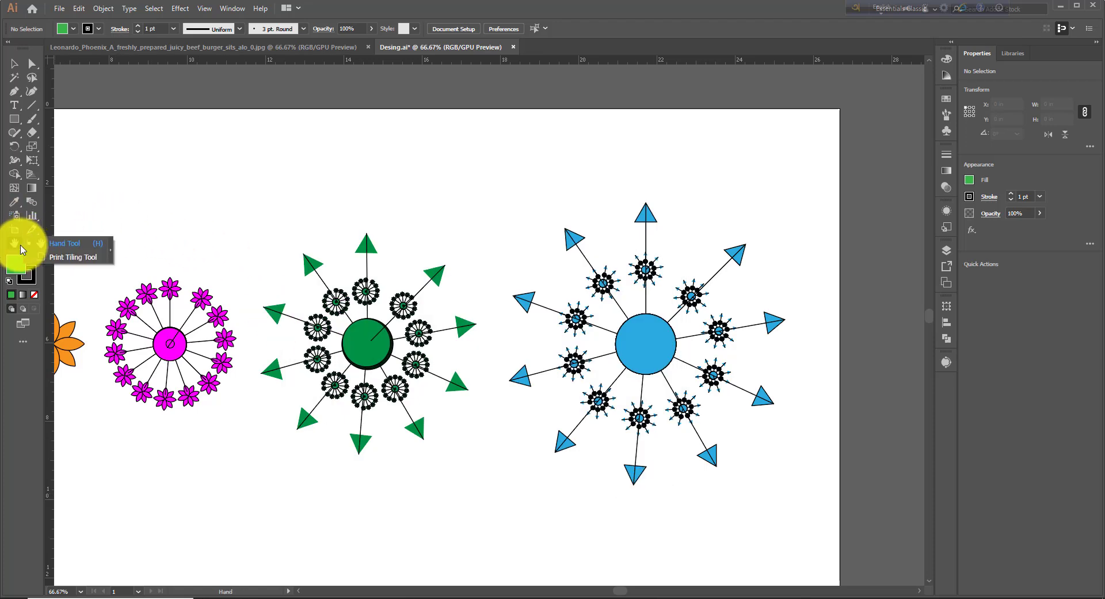
left_click(72, 258)
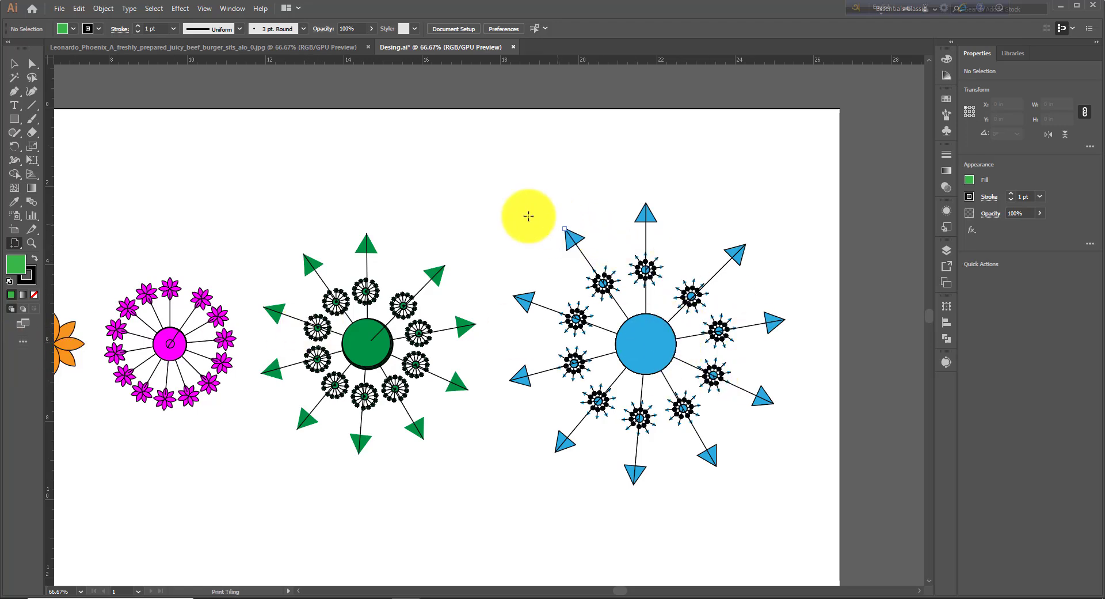
left_click_drag(495, 183, 510, 523)
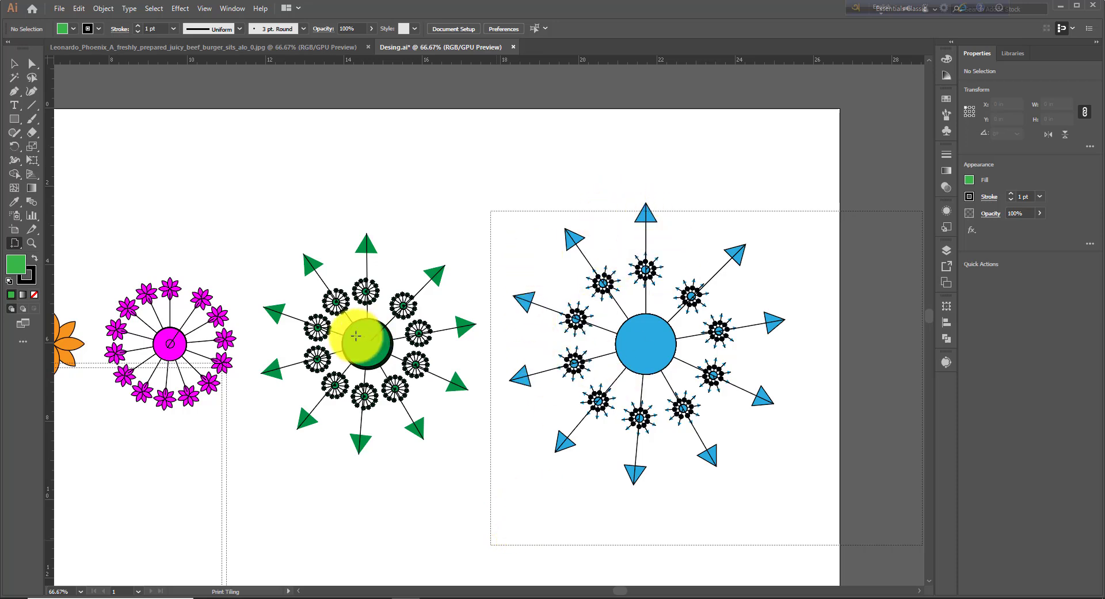
key("ctrl+z")
left_click_drag(641, 187, 500, 524)
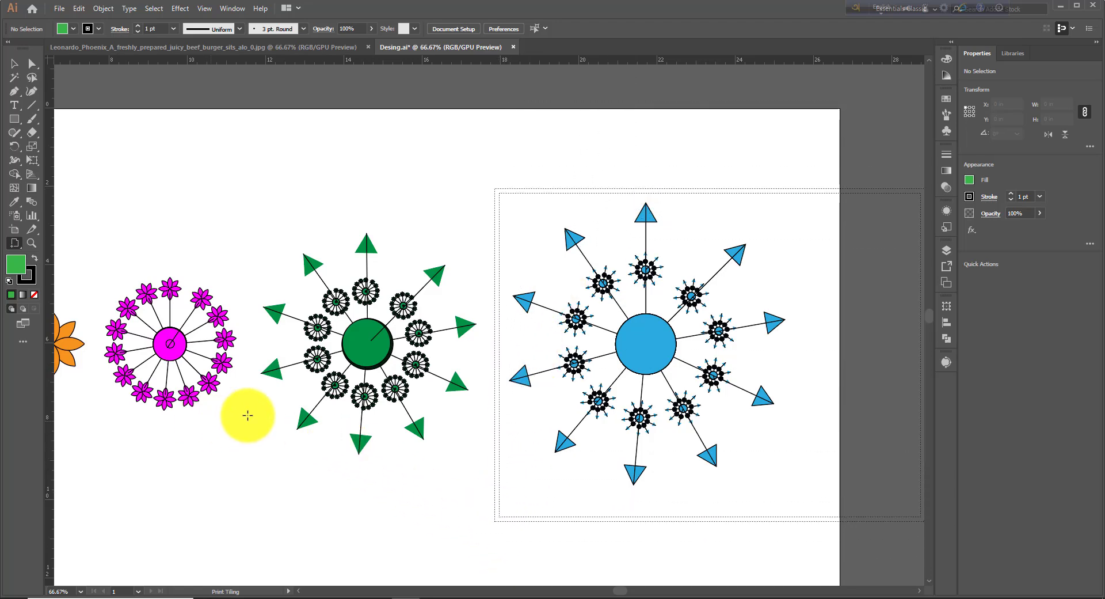
Check the blue design's placement on the page in the print preview without printing
left_click(59, 8)
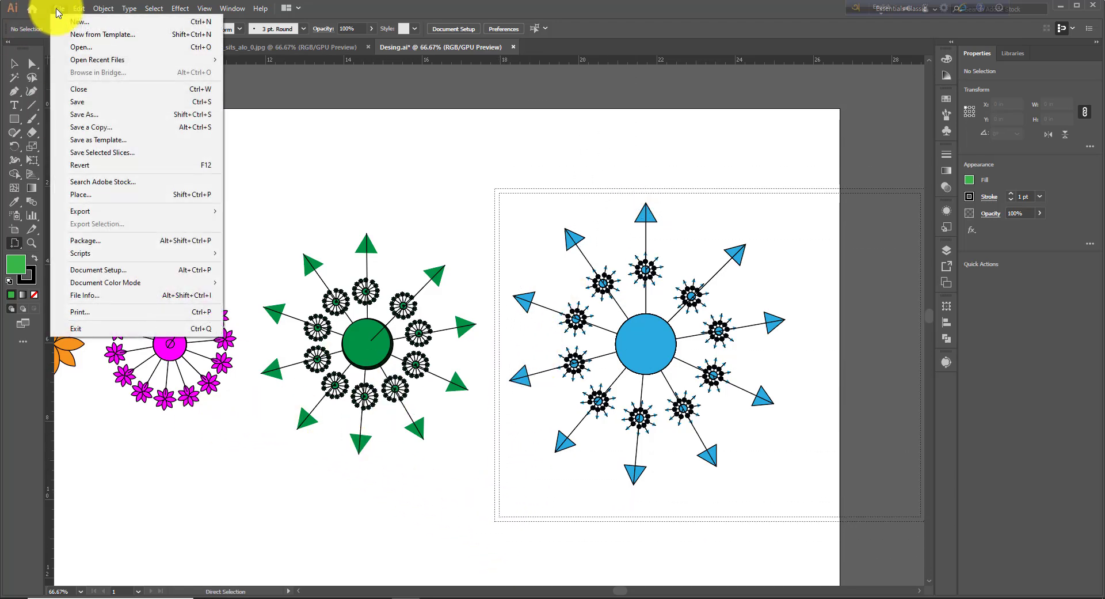
left_click(100, 316)
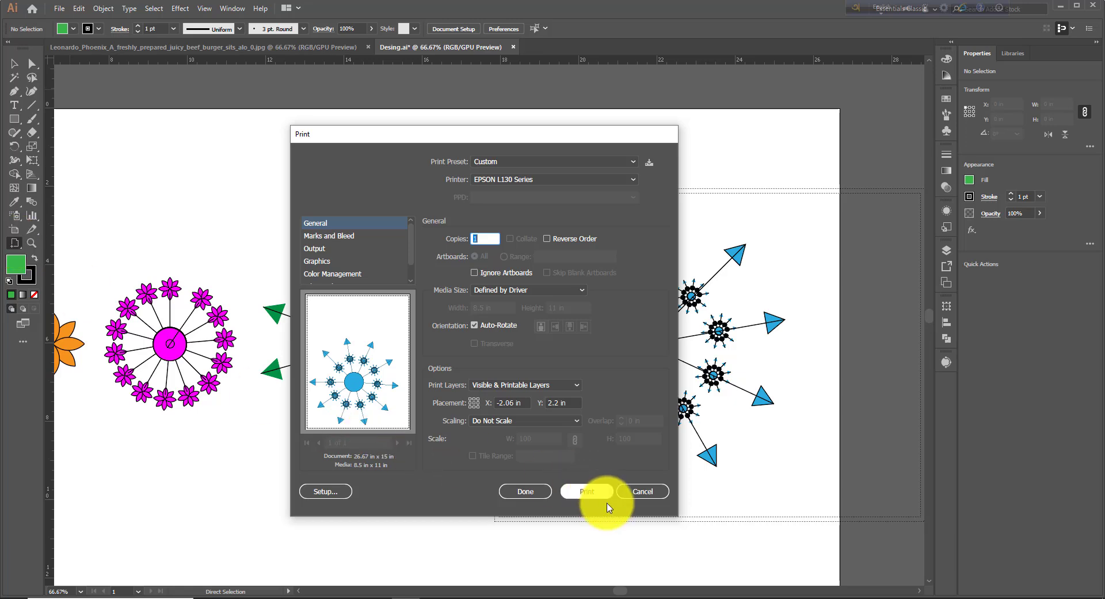
left_click(644, 492)
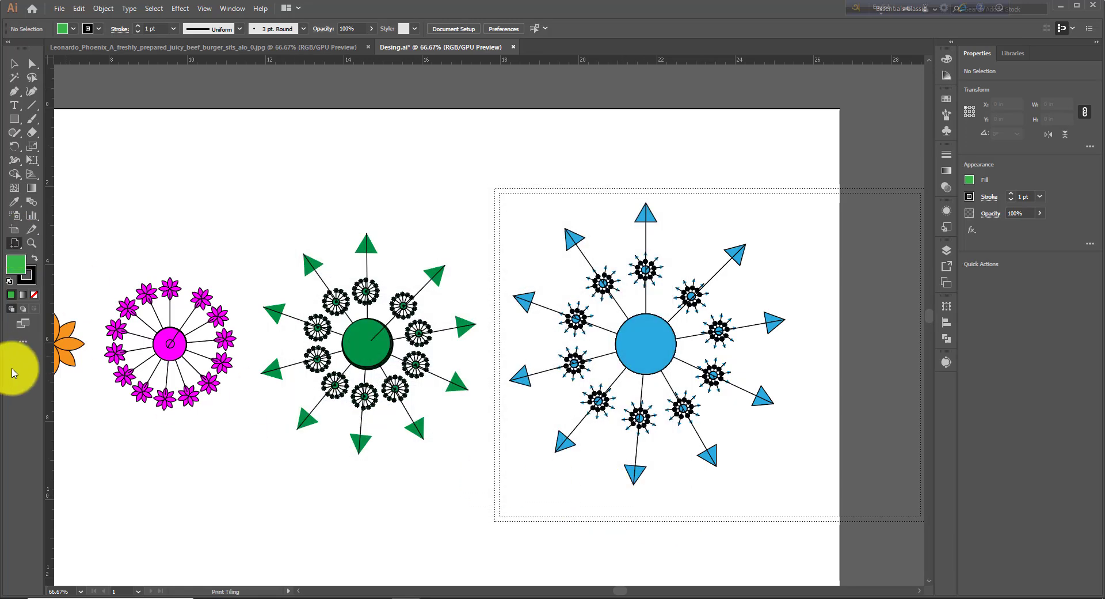
Swap the fill and stroke colors back and forth, ending with the green fill and black stroke
left_click(36, 262)
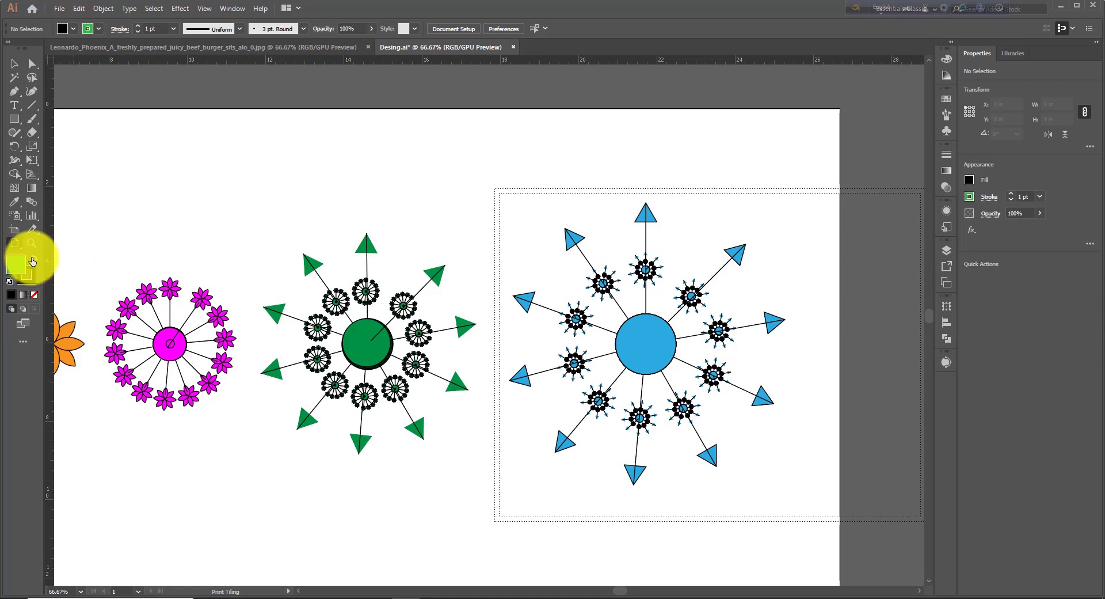
left_click(32, 261)
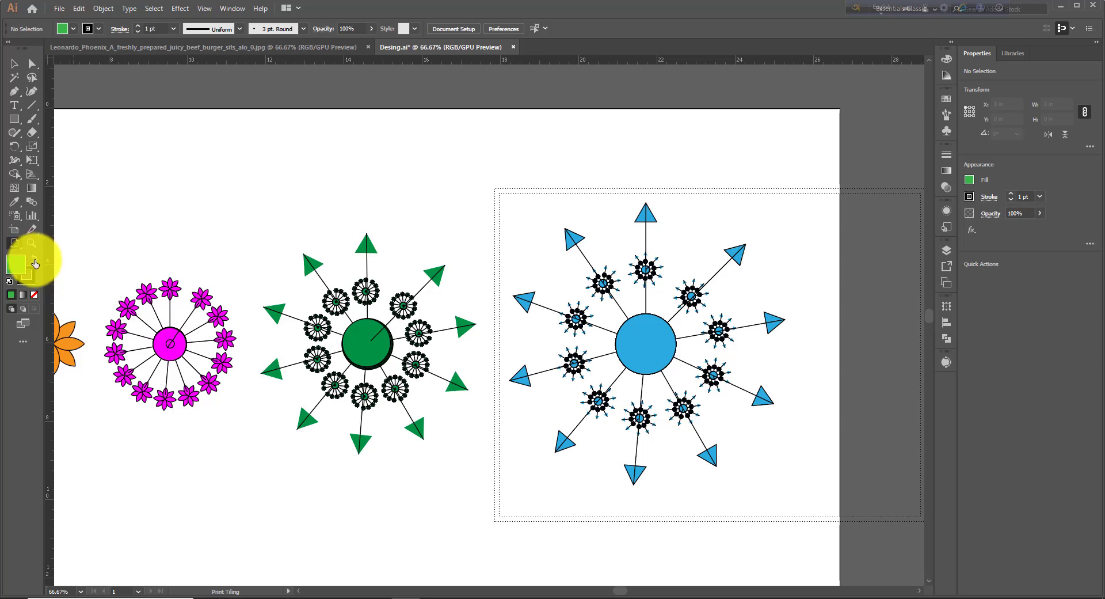
left_click(34, 259)
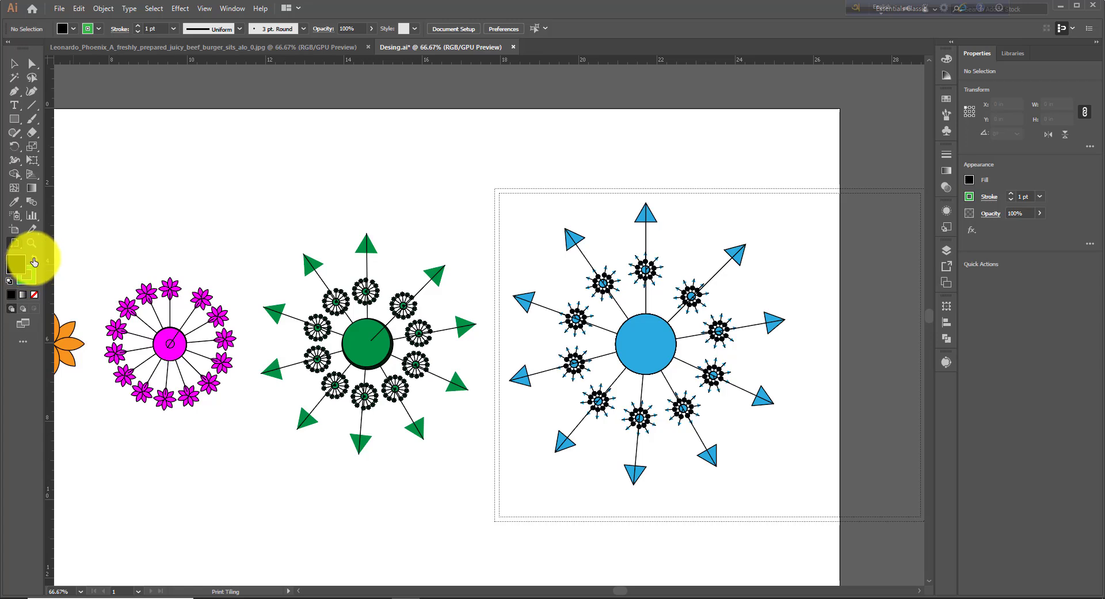
left_click(34, 260)
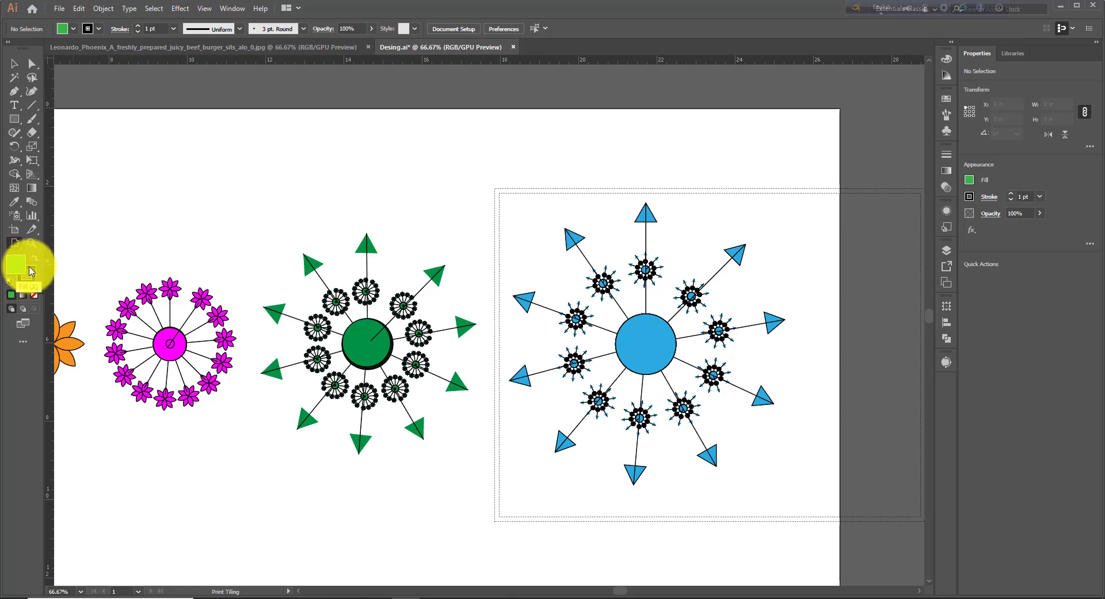
Set the fill to None, swap it with the stroke, and set the new fill to None too
left_click(35, 296)
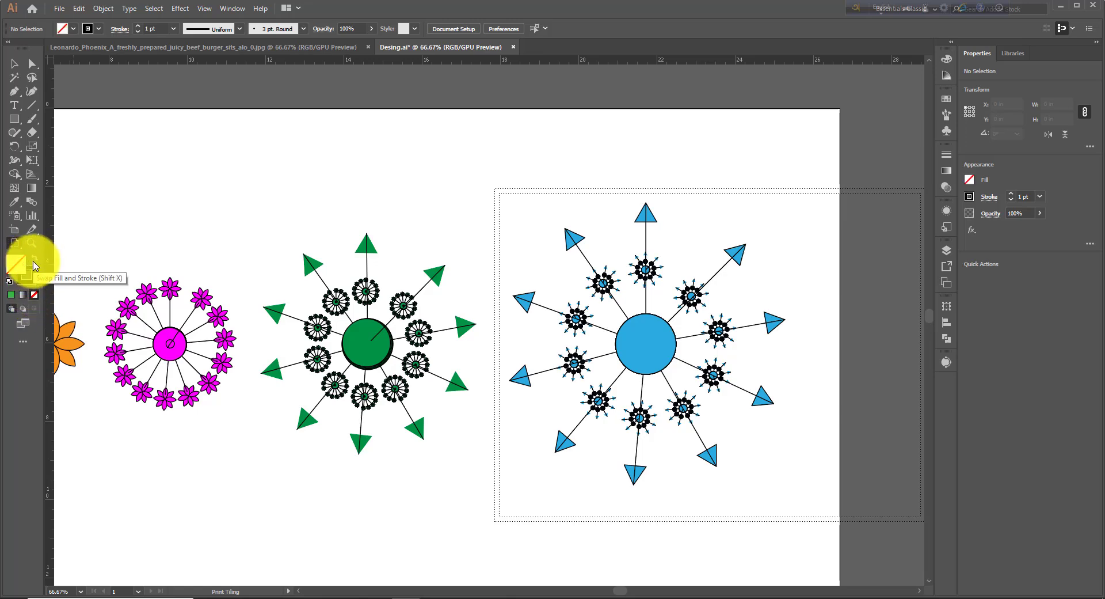
key("shift+x")
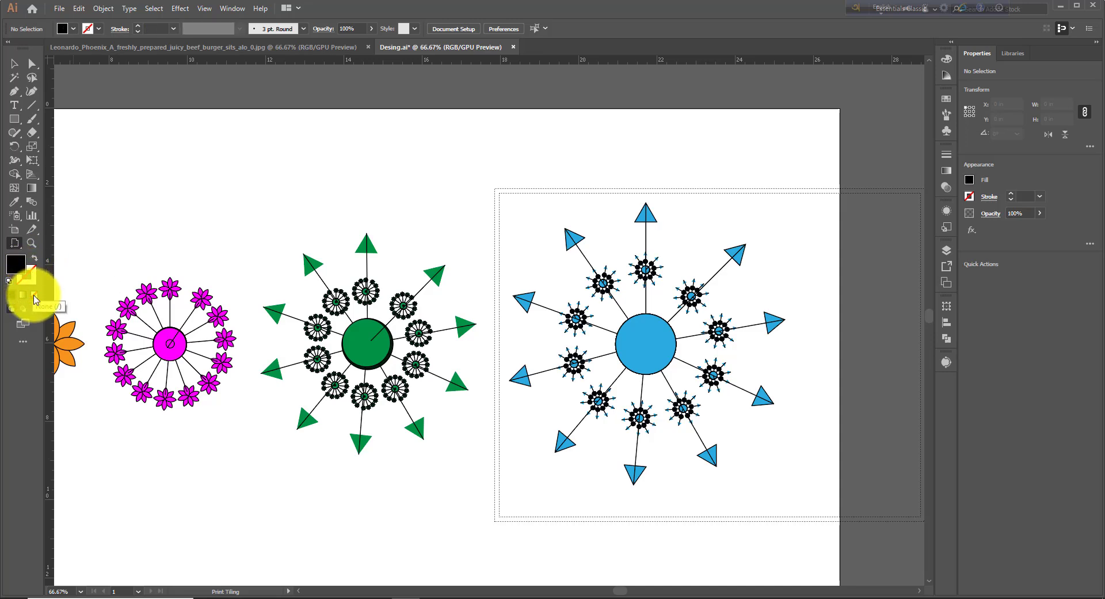
left_click(35, 297)
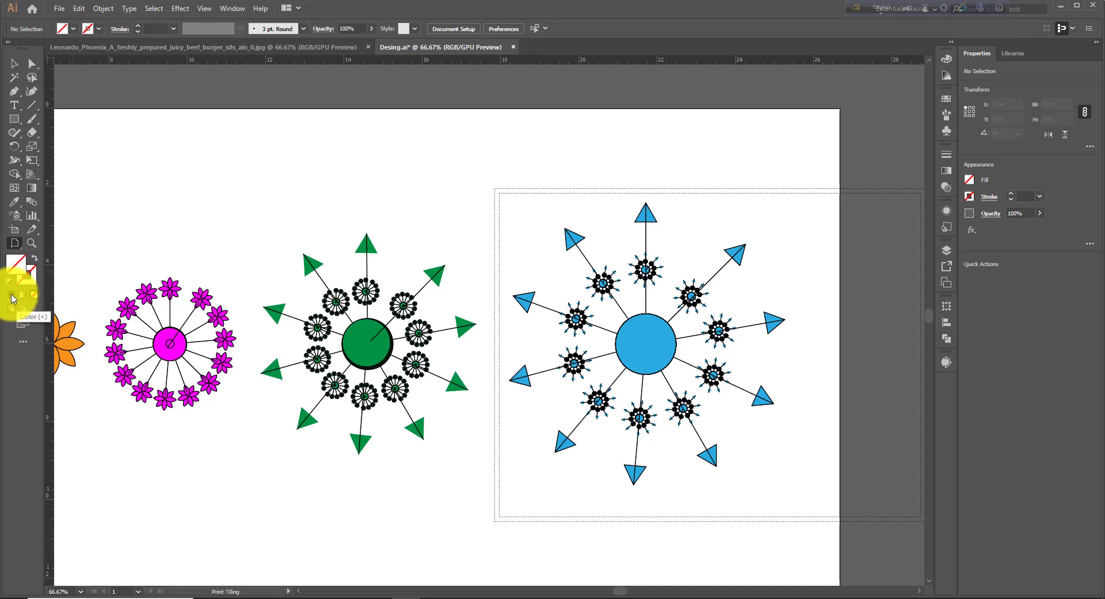
Apply the solid black color to the fill, swap it to the stroke, and apply black to the fill again
left_click(15, 298)
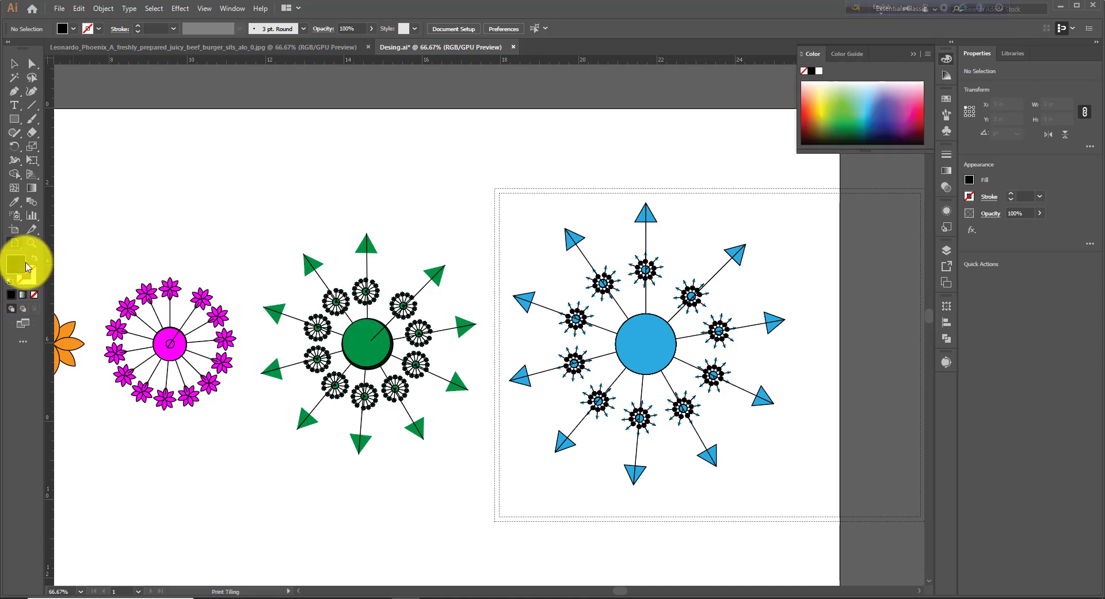
left_click(36, 260)
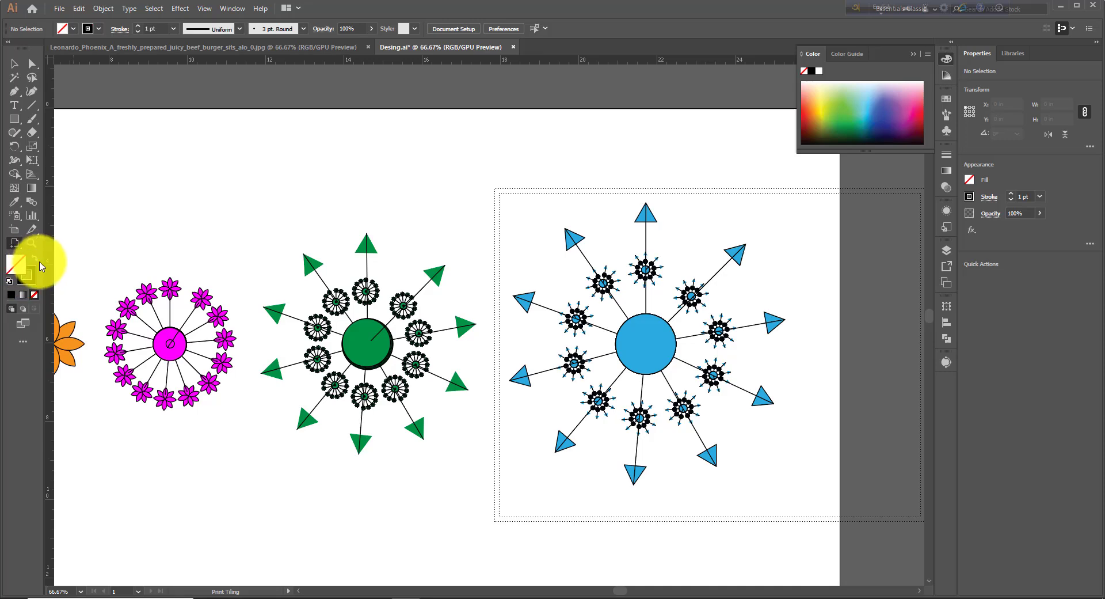
left_click(9, 297)
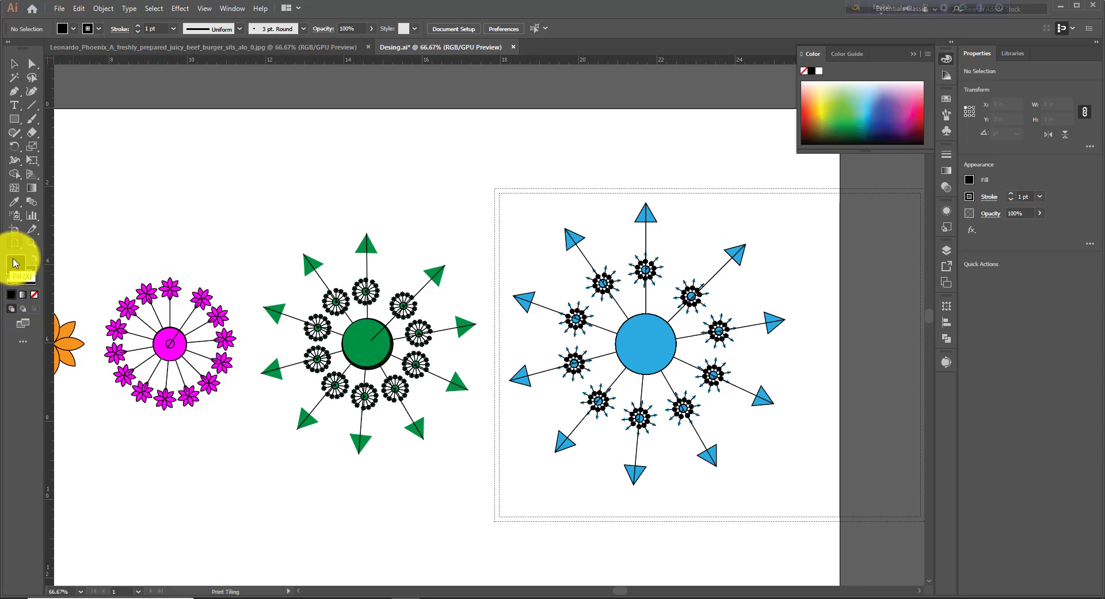
Set the fill to the dark green swatch and change it to the yellow swatch
left_click(73, 29)
left_click(55, 55)
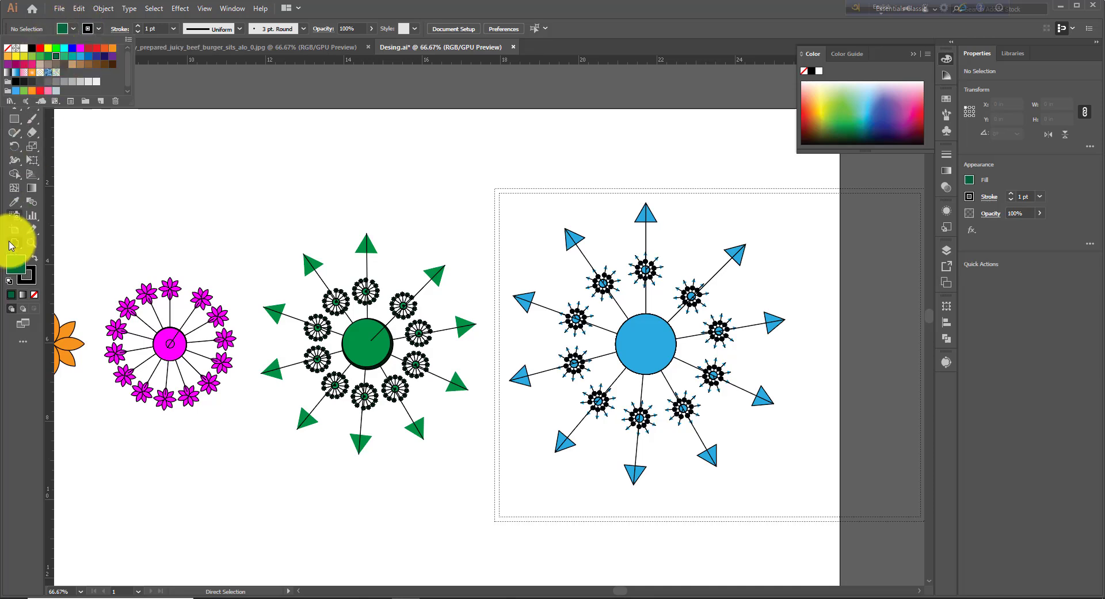
left_click(48, 48)
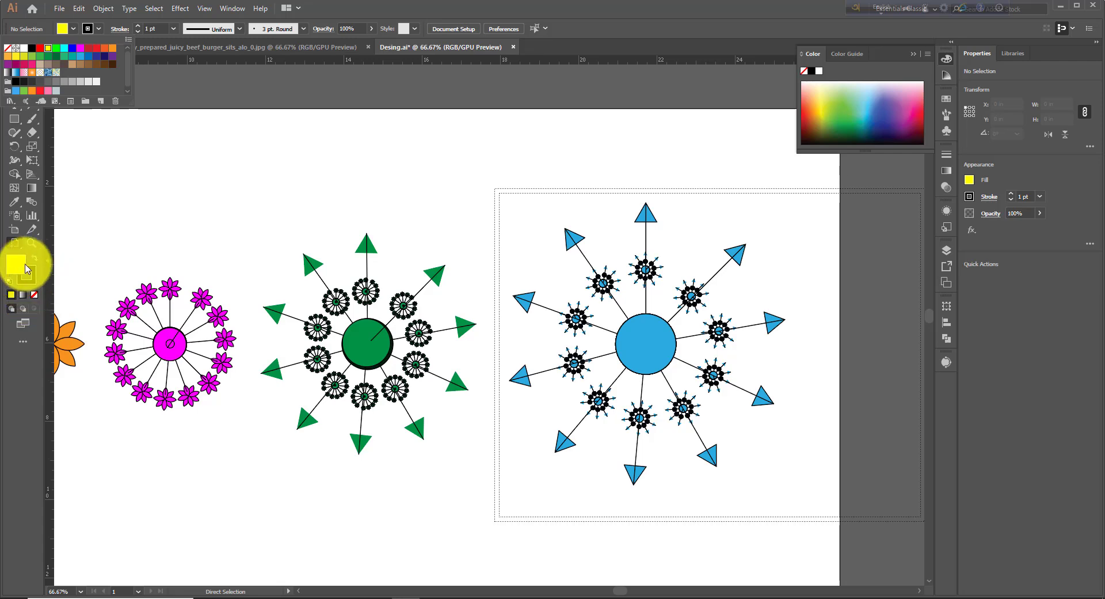
left_click(23, 296)
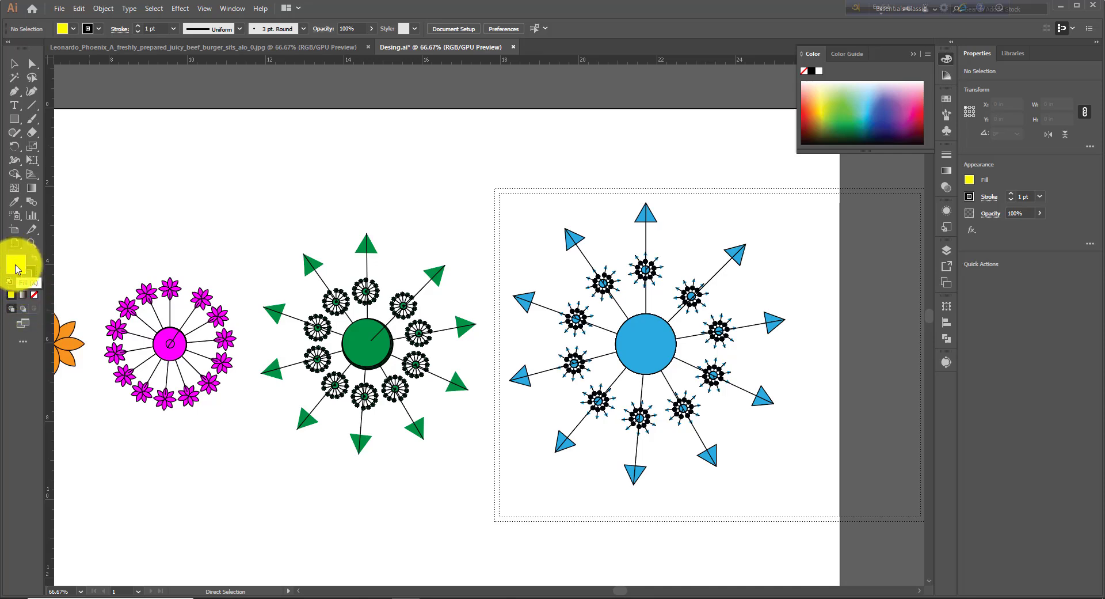
Switch the fill from a solid color to a gradient and choose the Orchid gradient preset
left_click(23, 295)
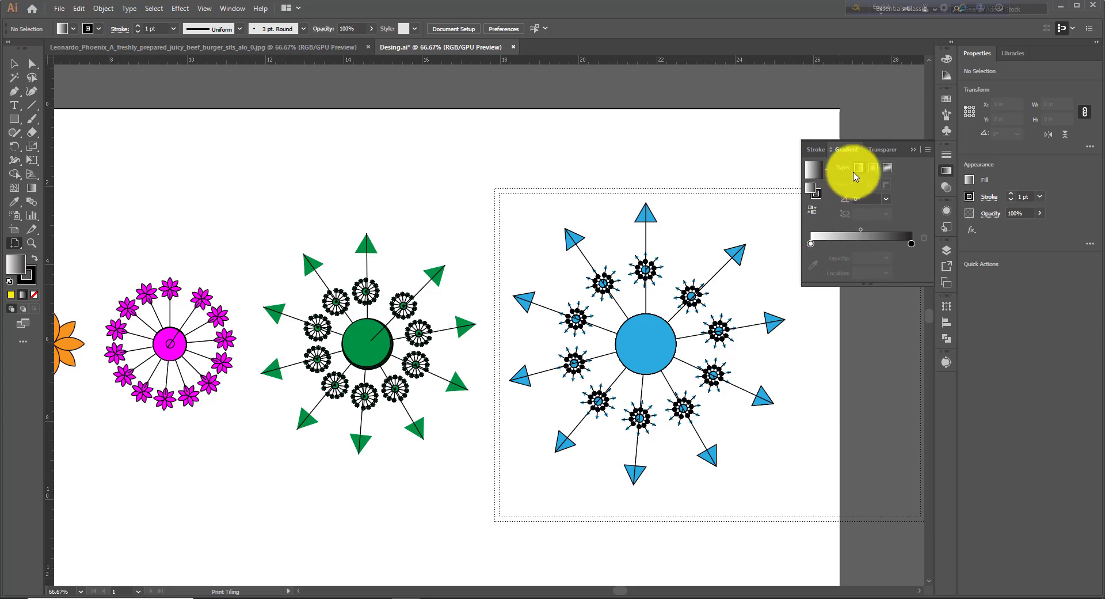
left_click(828, 170)
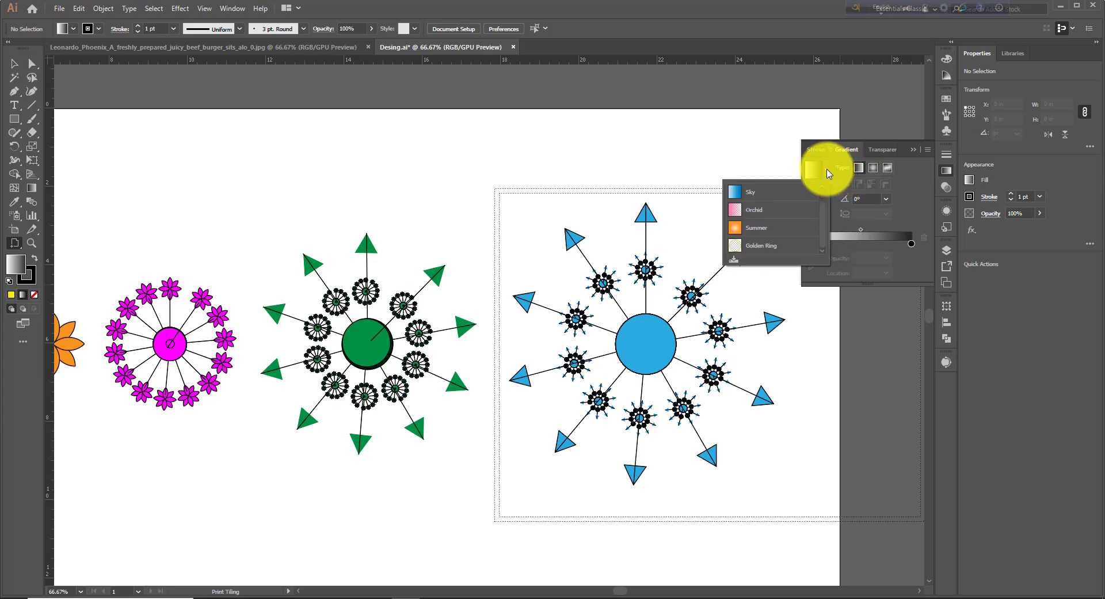
left_click(737, 216)
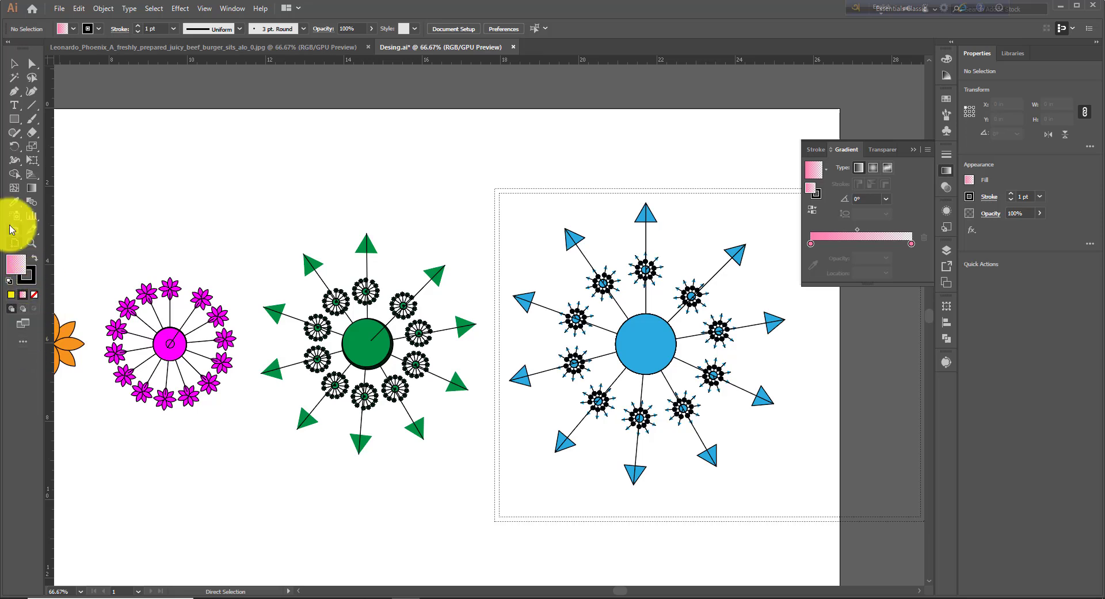
left_click(60, 10)
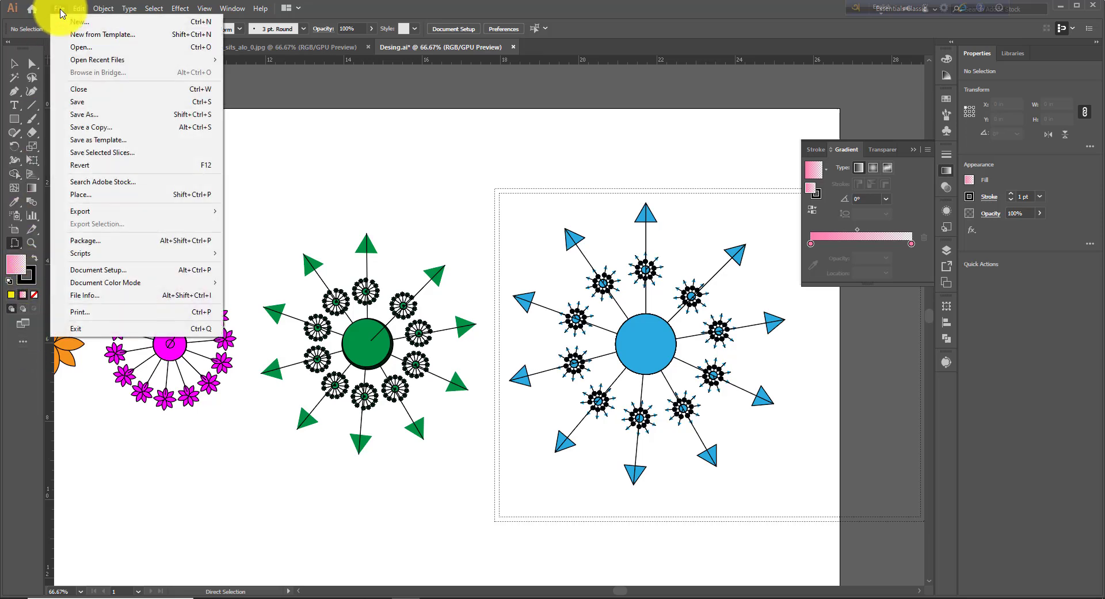
left_click(250, 422)
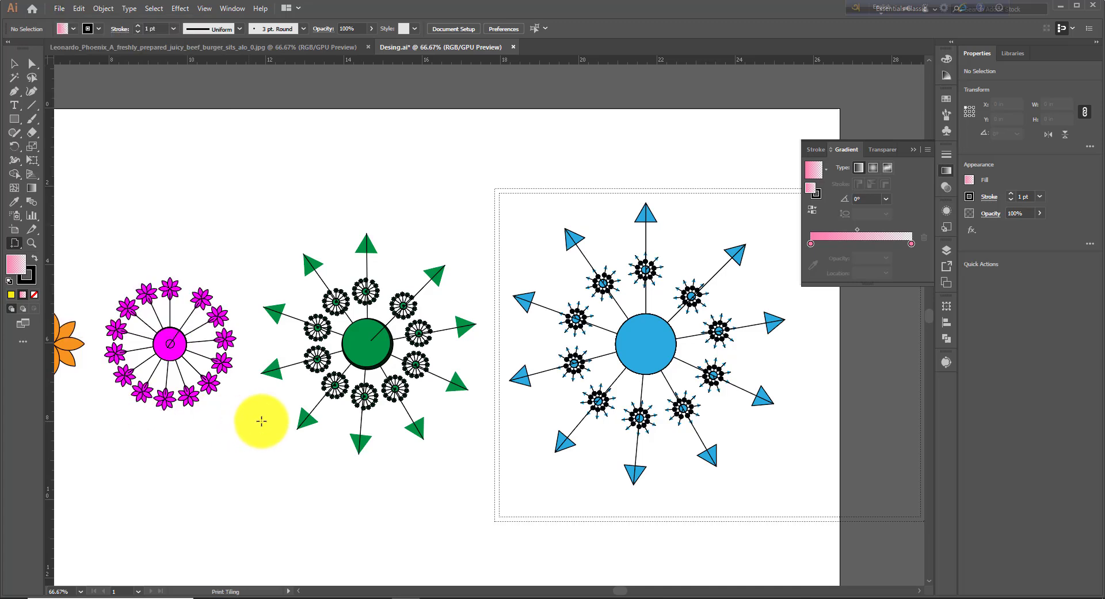